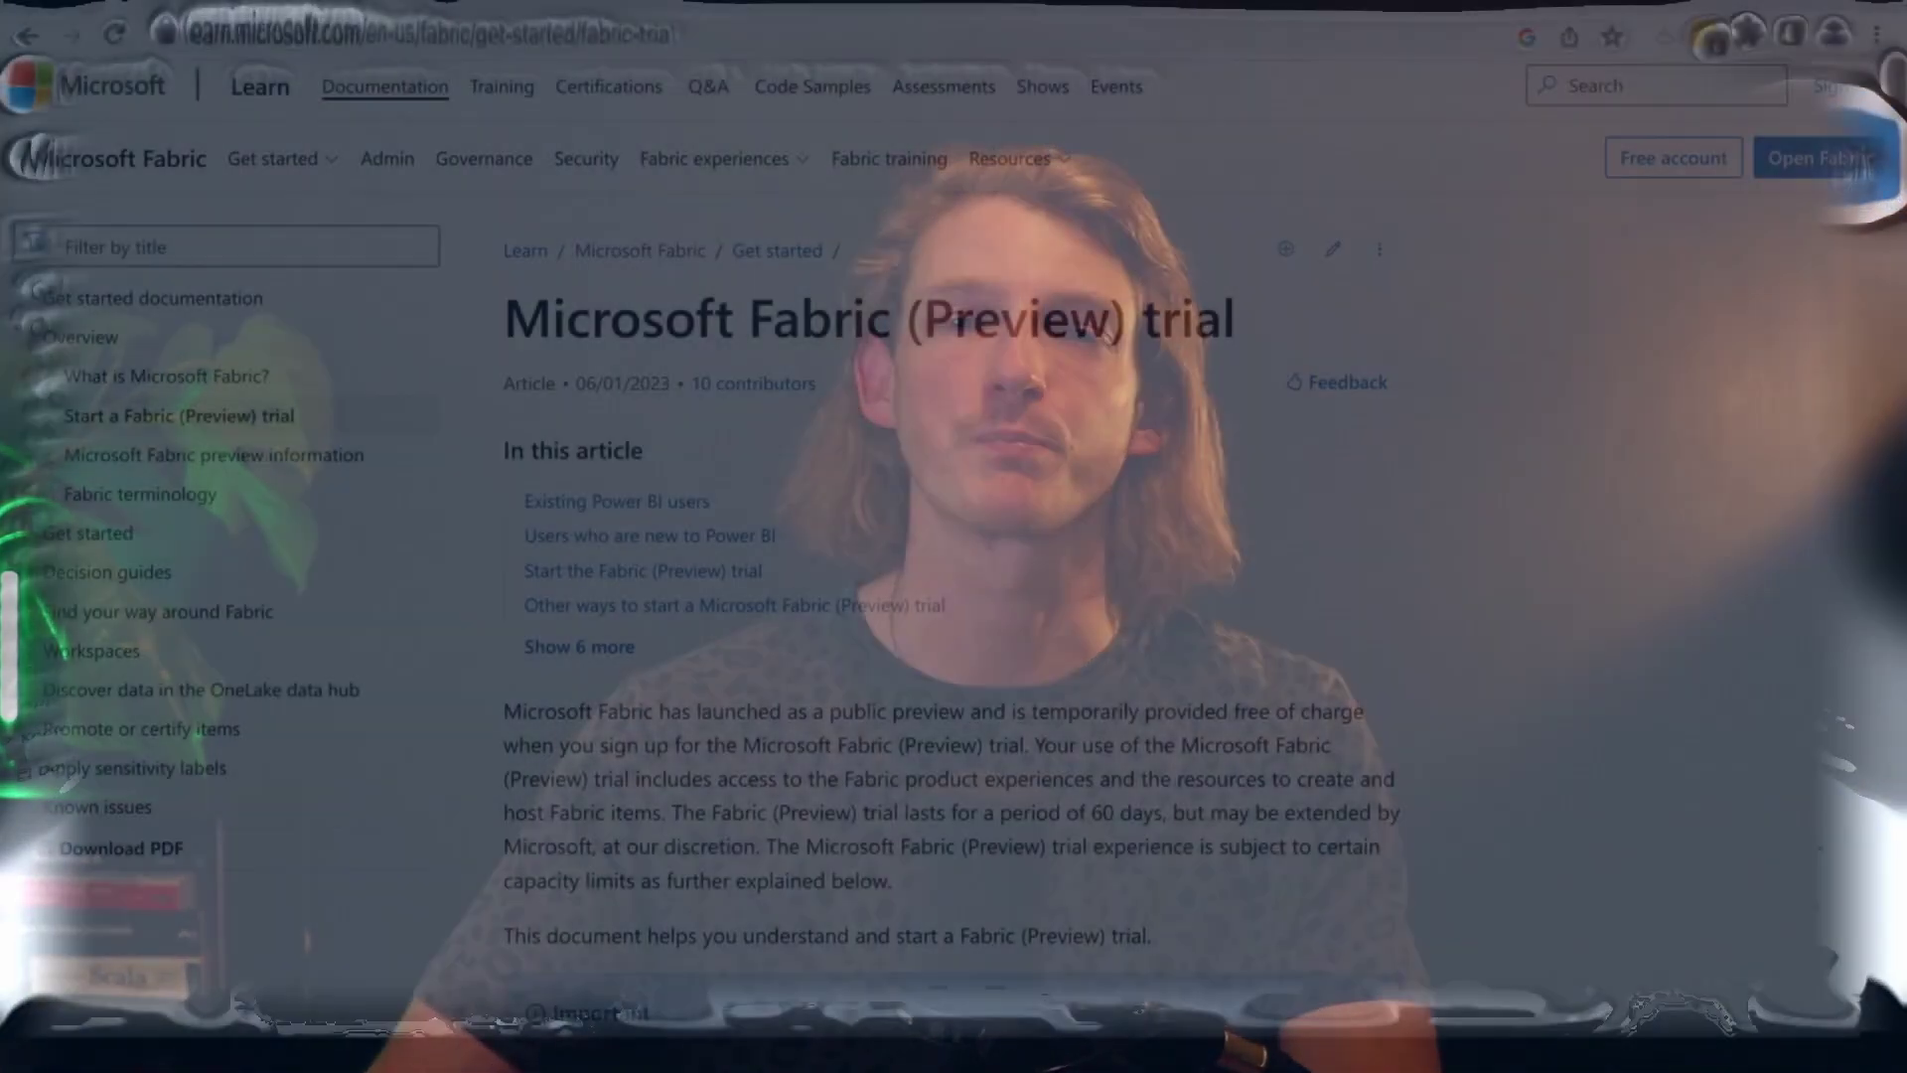
- Scroll down the Fabric (Preview) trial guide to reach the 'preview' link
{"action": "scroll", "coordinate": [953, 536], "scroll_direction": "down", "scroll_amount": 4}
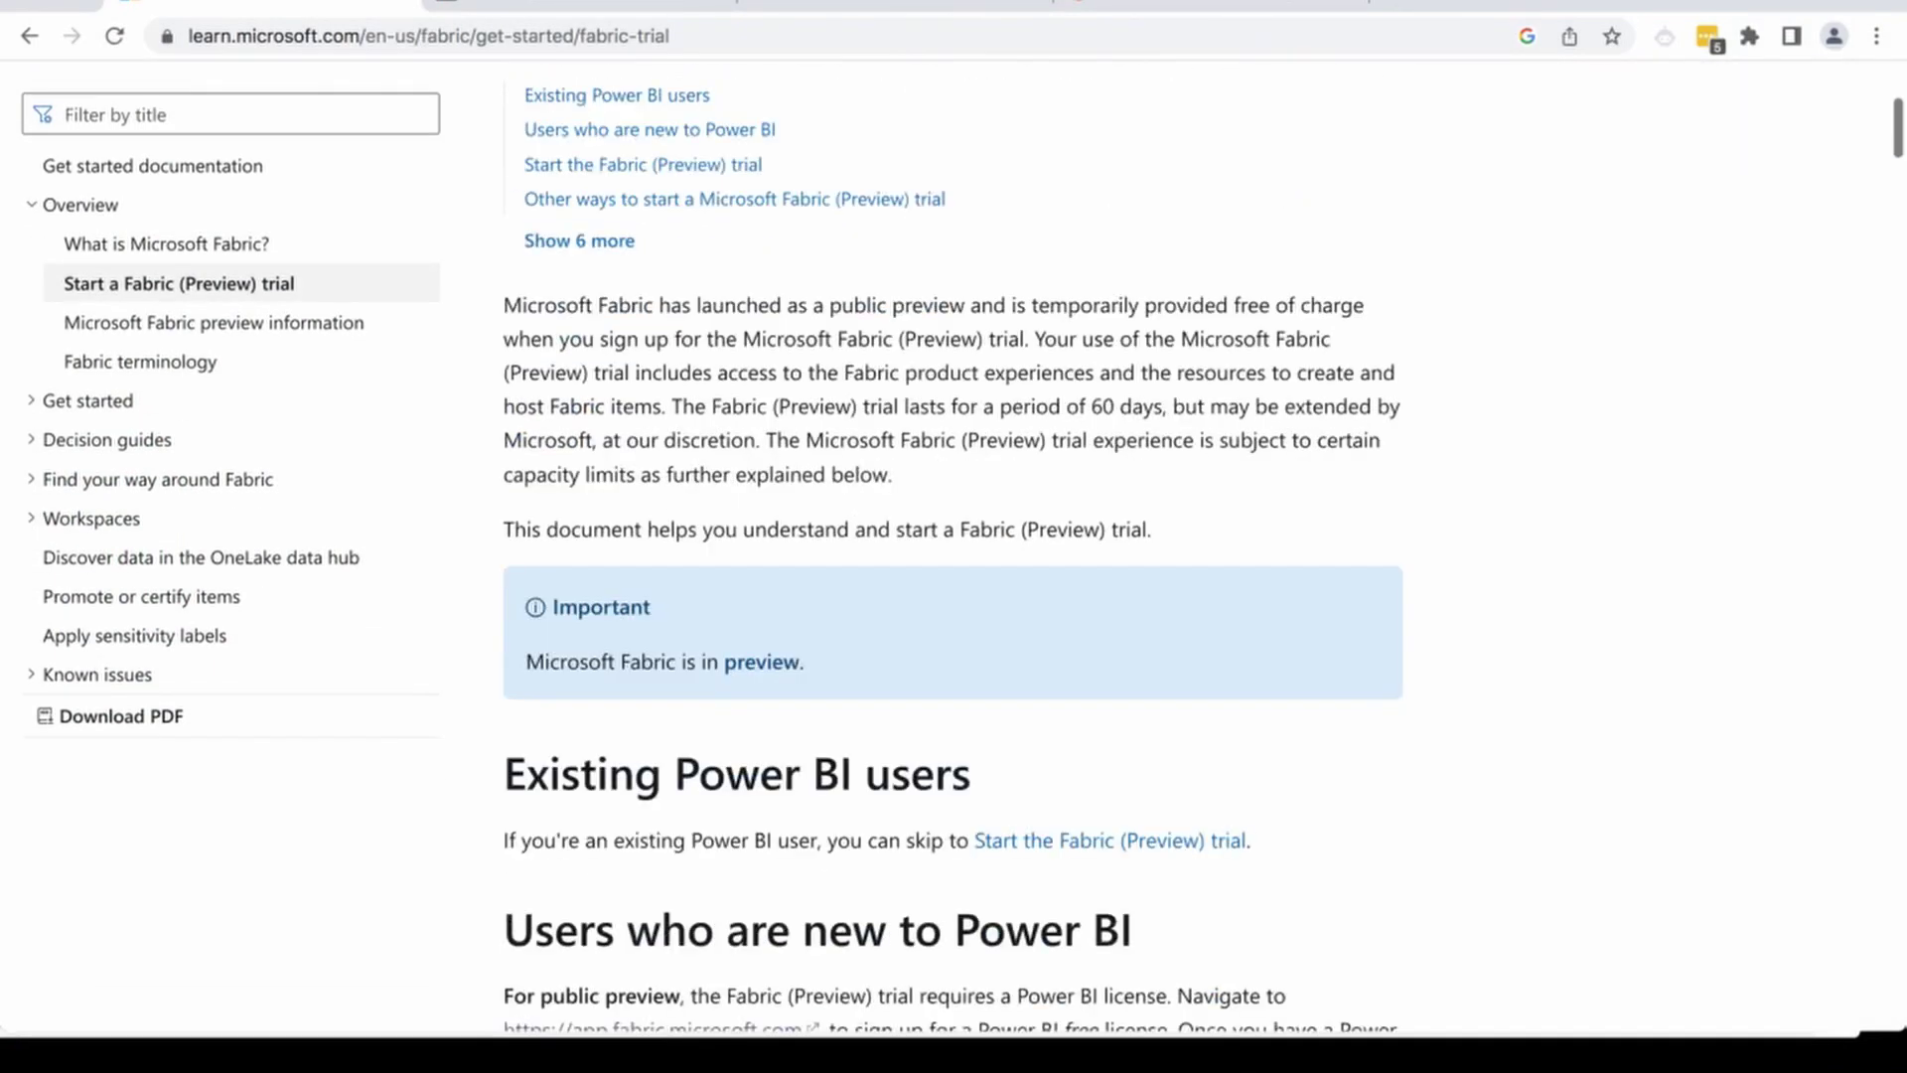
{"action": "scroll", "coordinate": [953, 547], "scroll_direction": "down", "scroll_amount": 2}
{"action": "scroll", "coordinate": [954, 547], "scroll_direction": "down", "scroll_amount": 1}
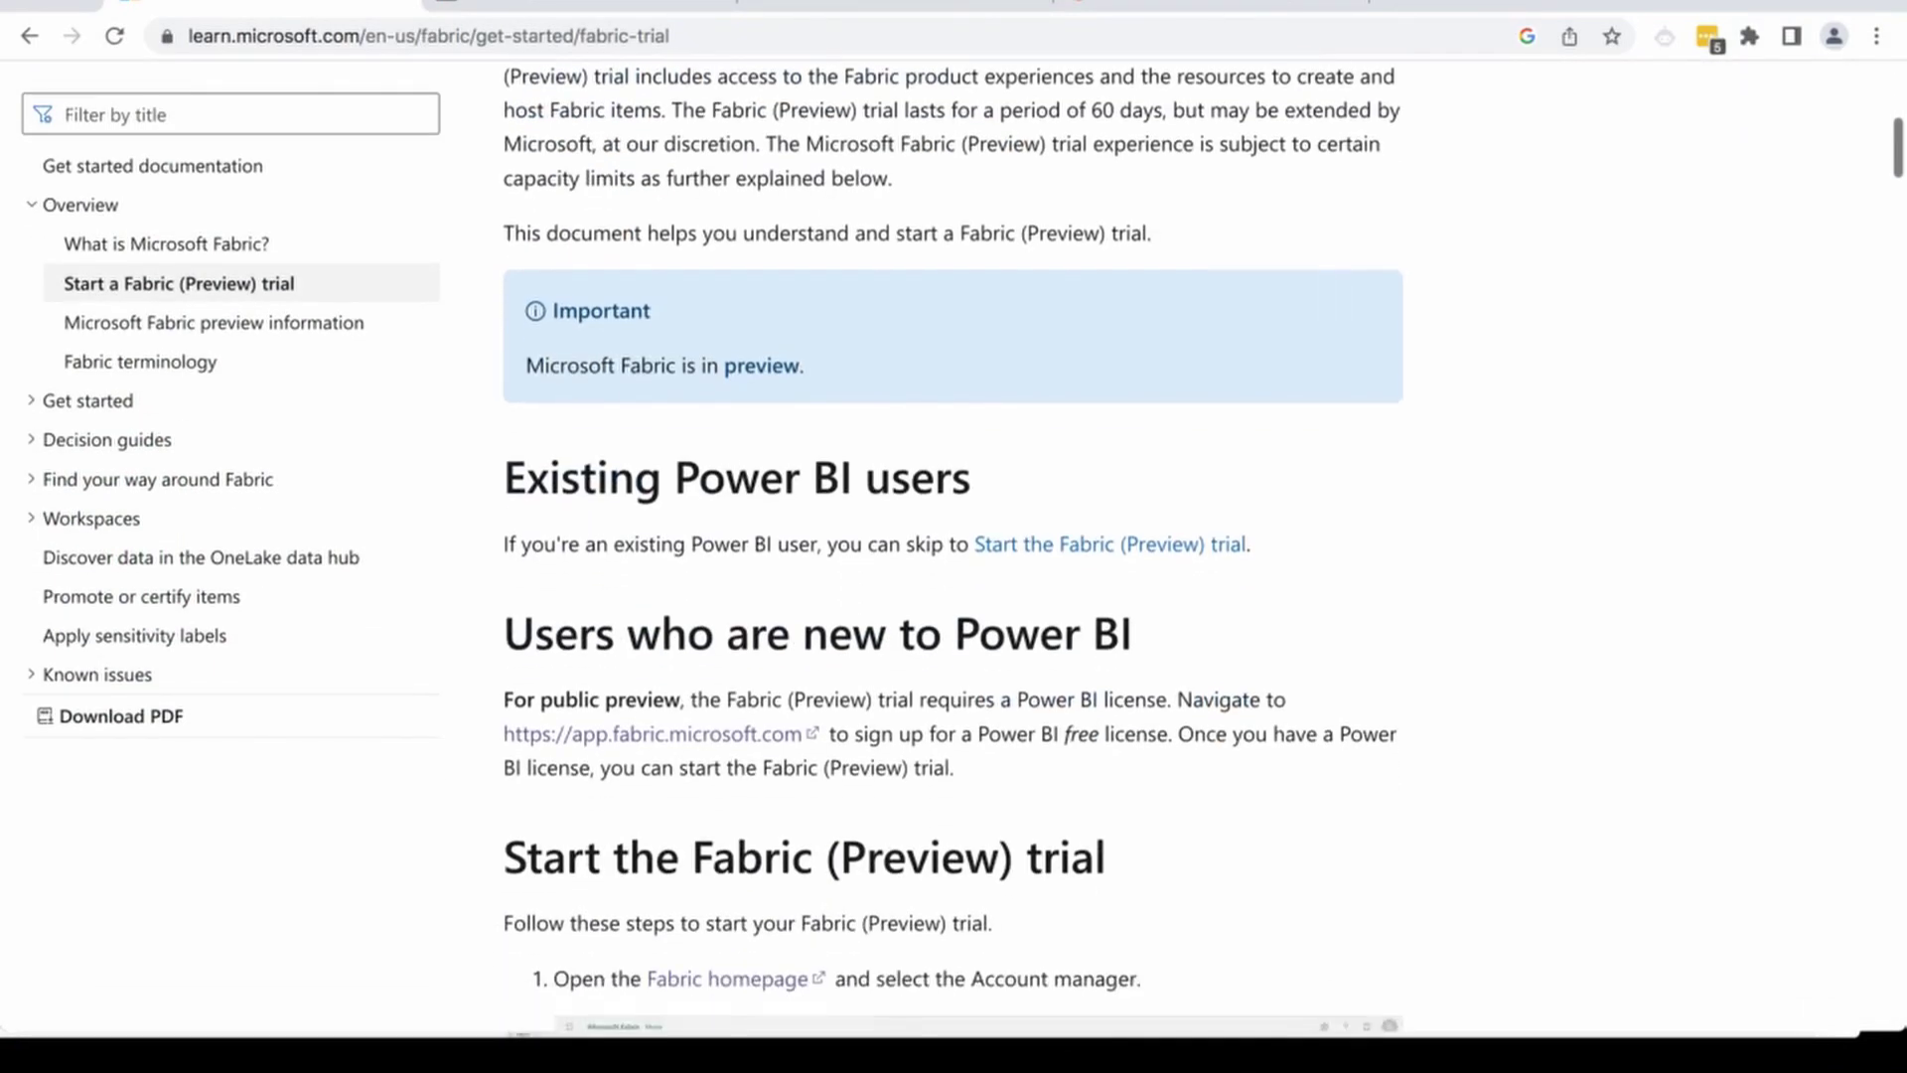
{"action": "scroll", "coordinate": [953, 546], "scroll_direction": "down", "scroll_amount": 1}
{"action": "scroll", "coordinate": [954, 546], "scroll_direction": "down", "scroll_amount": 1}
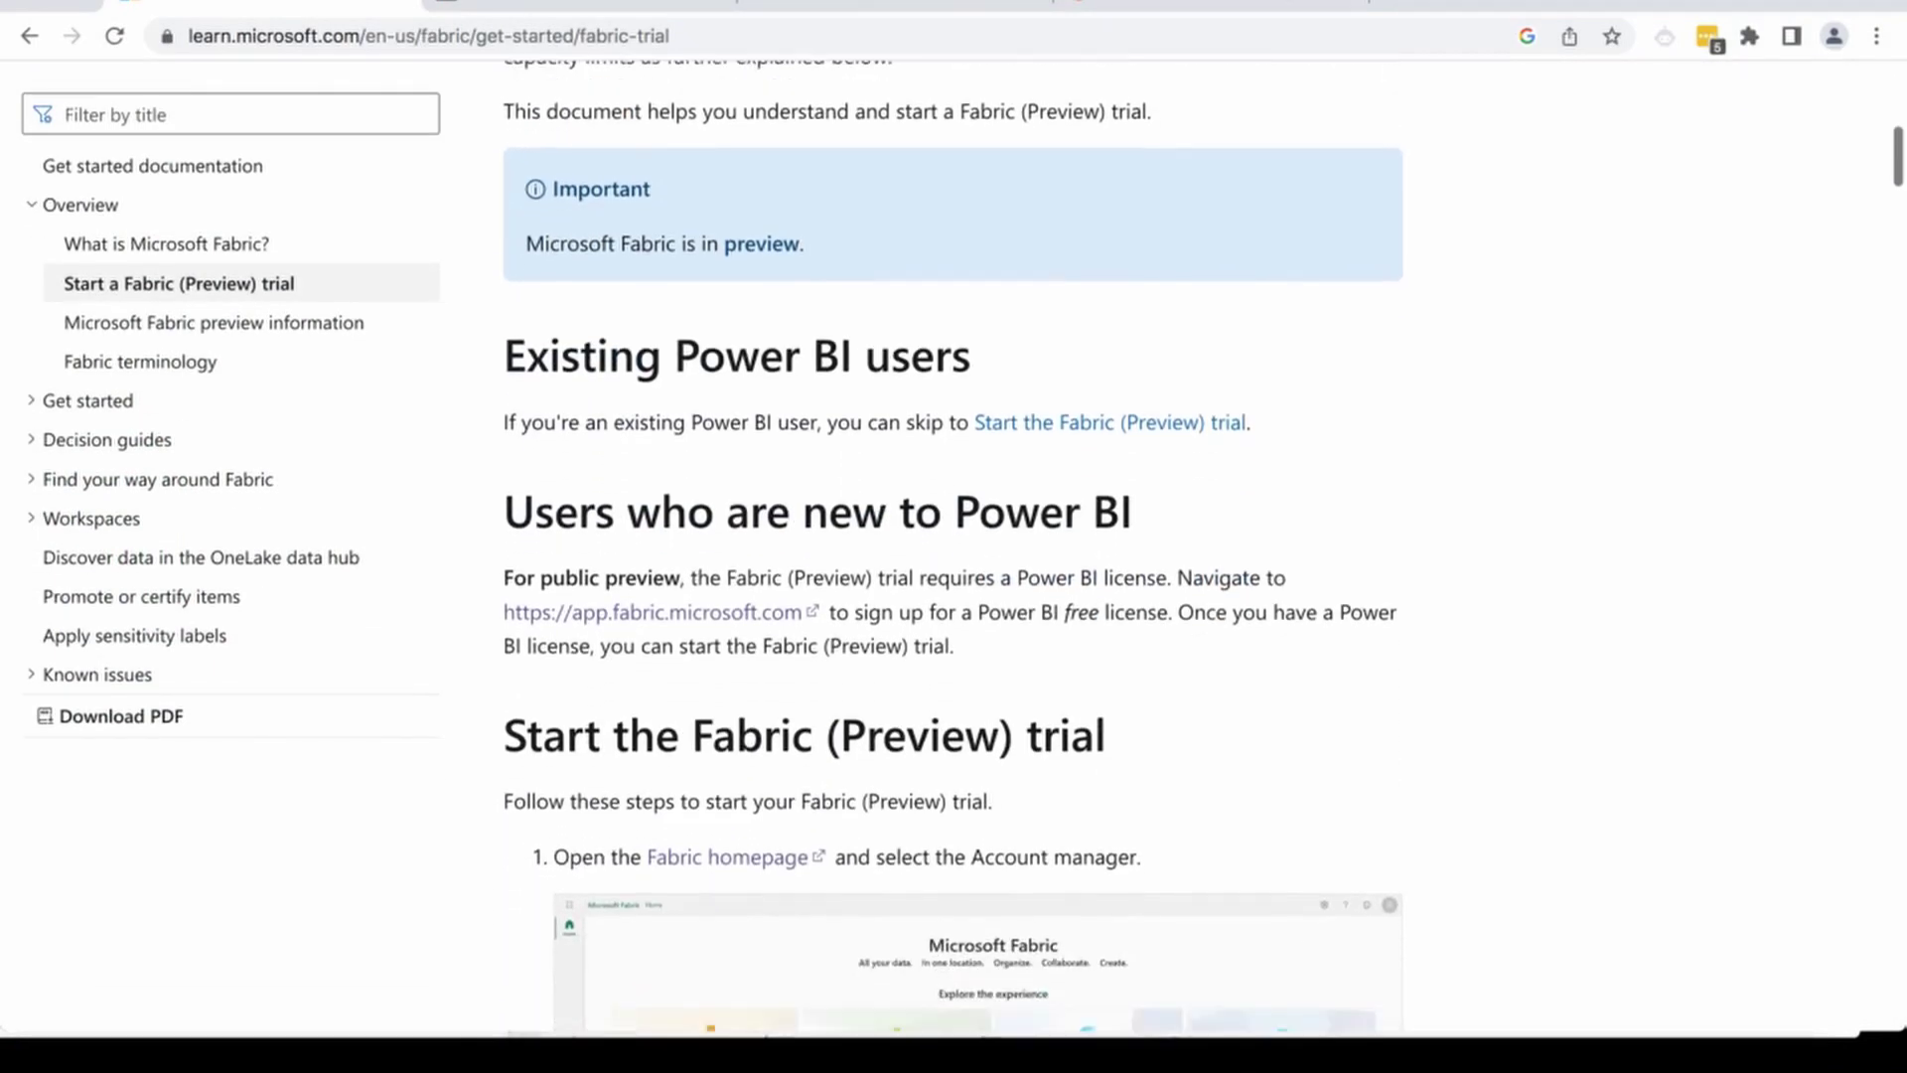
{"action": "scroll", "coordinate": [954, 546], "scroll_direction": "down", "scroll_amount": 1}
- Follow the 'preview' link to the Microsoft Fabric preview information article
{"action": "left_click", "coordinate": [762, 192]}
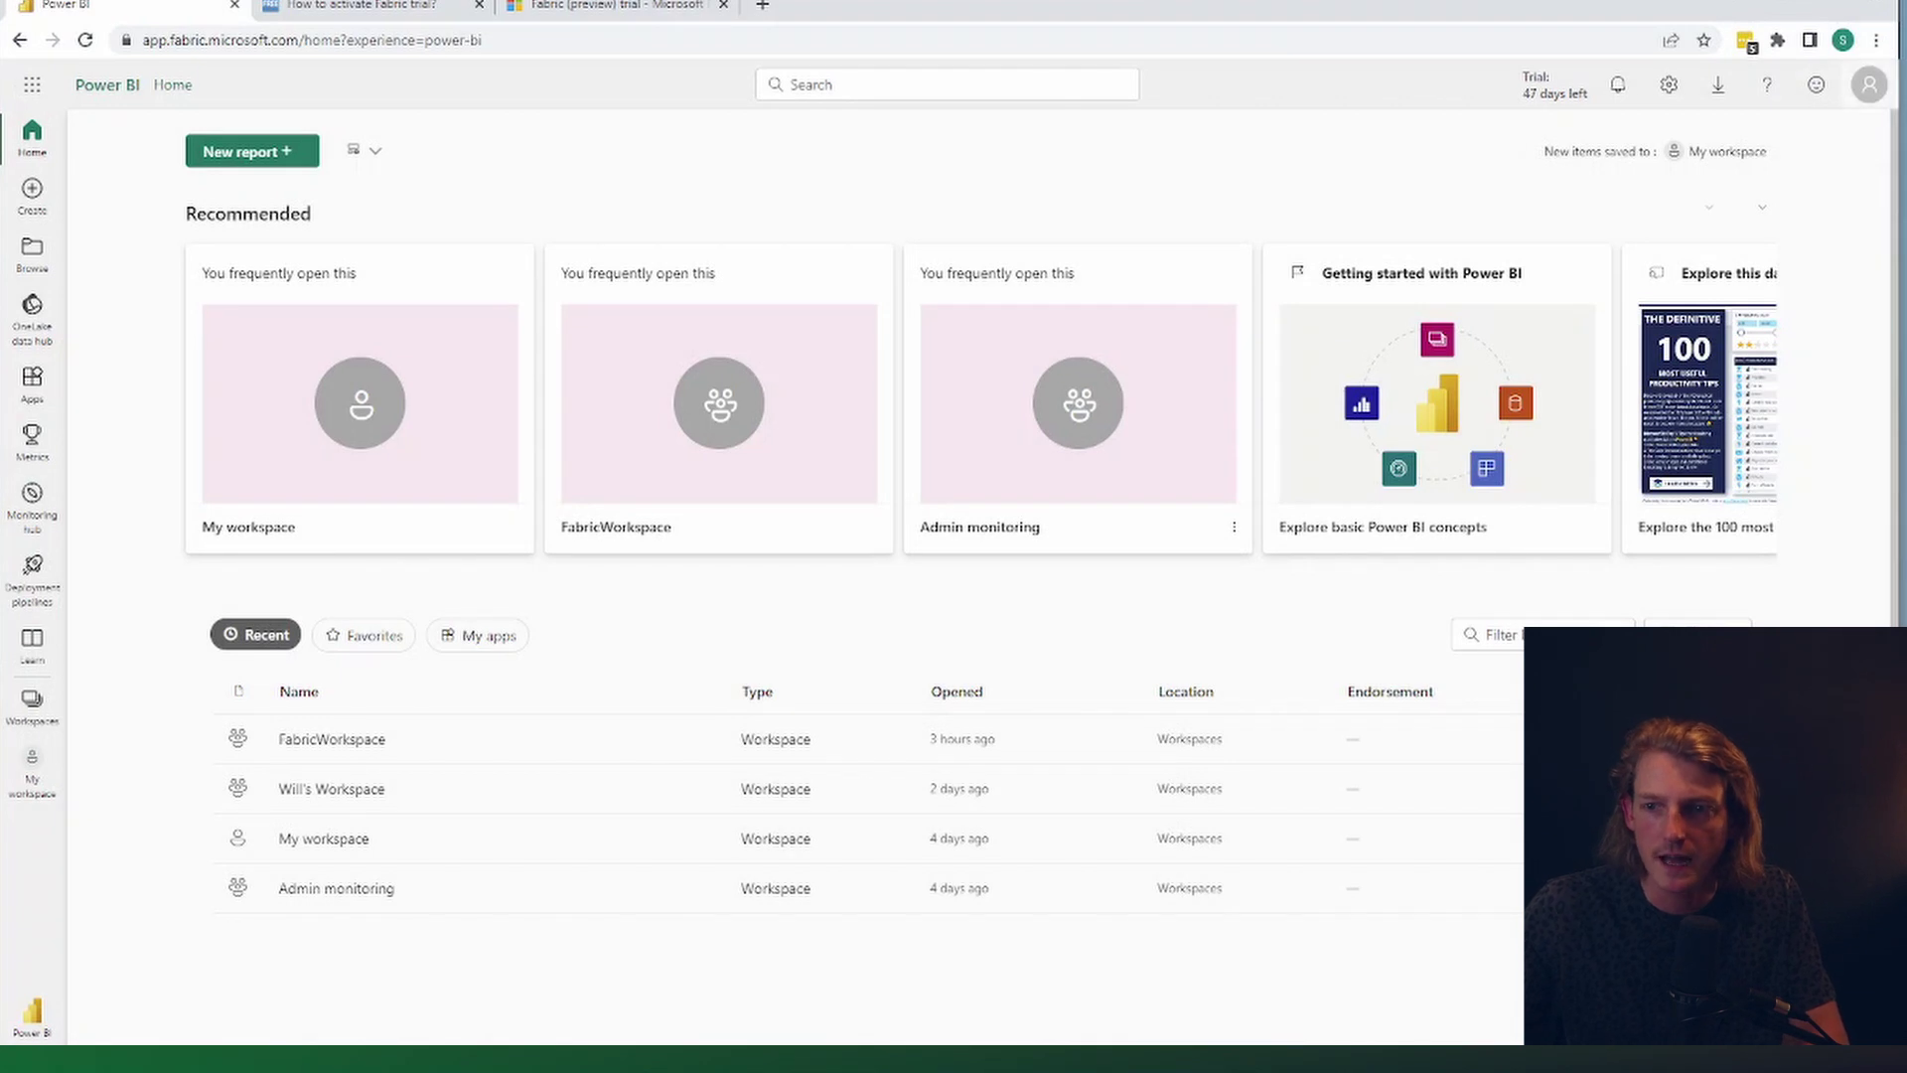
- Check the account's trial status, then expand 'Users can create Fabric items' in Admin portal tenant settings
{"action": "left_click", "coordinate": [1869, 84]}
{"action": "left_click", "coordinate": [1870, 85]}
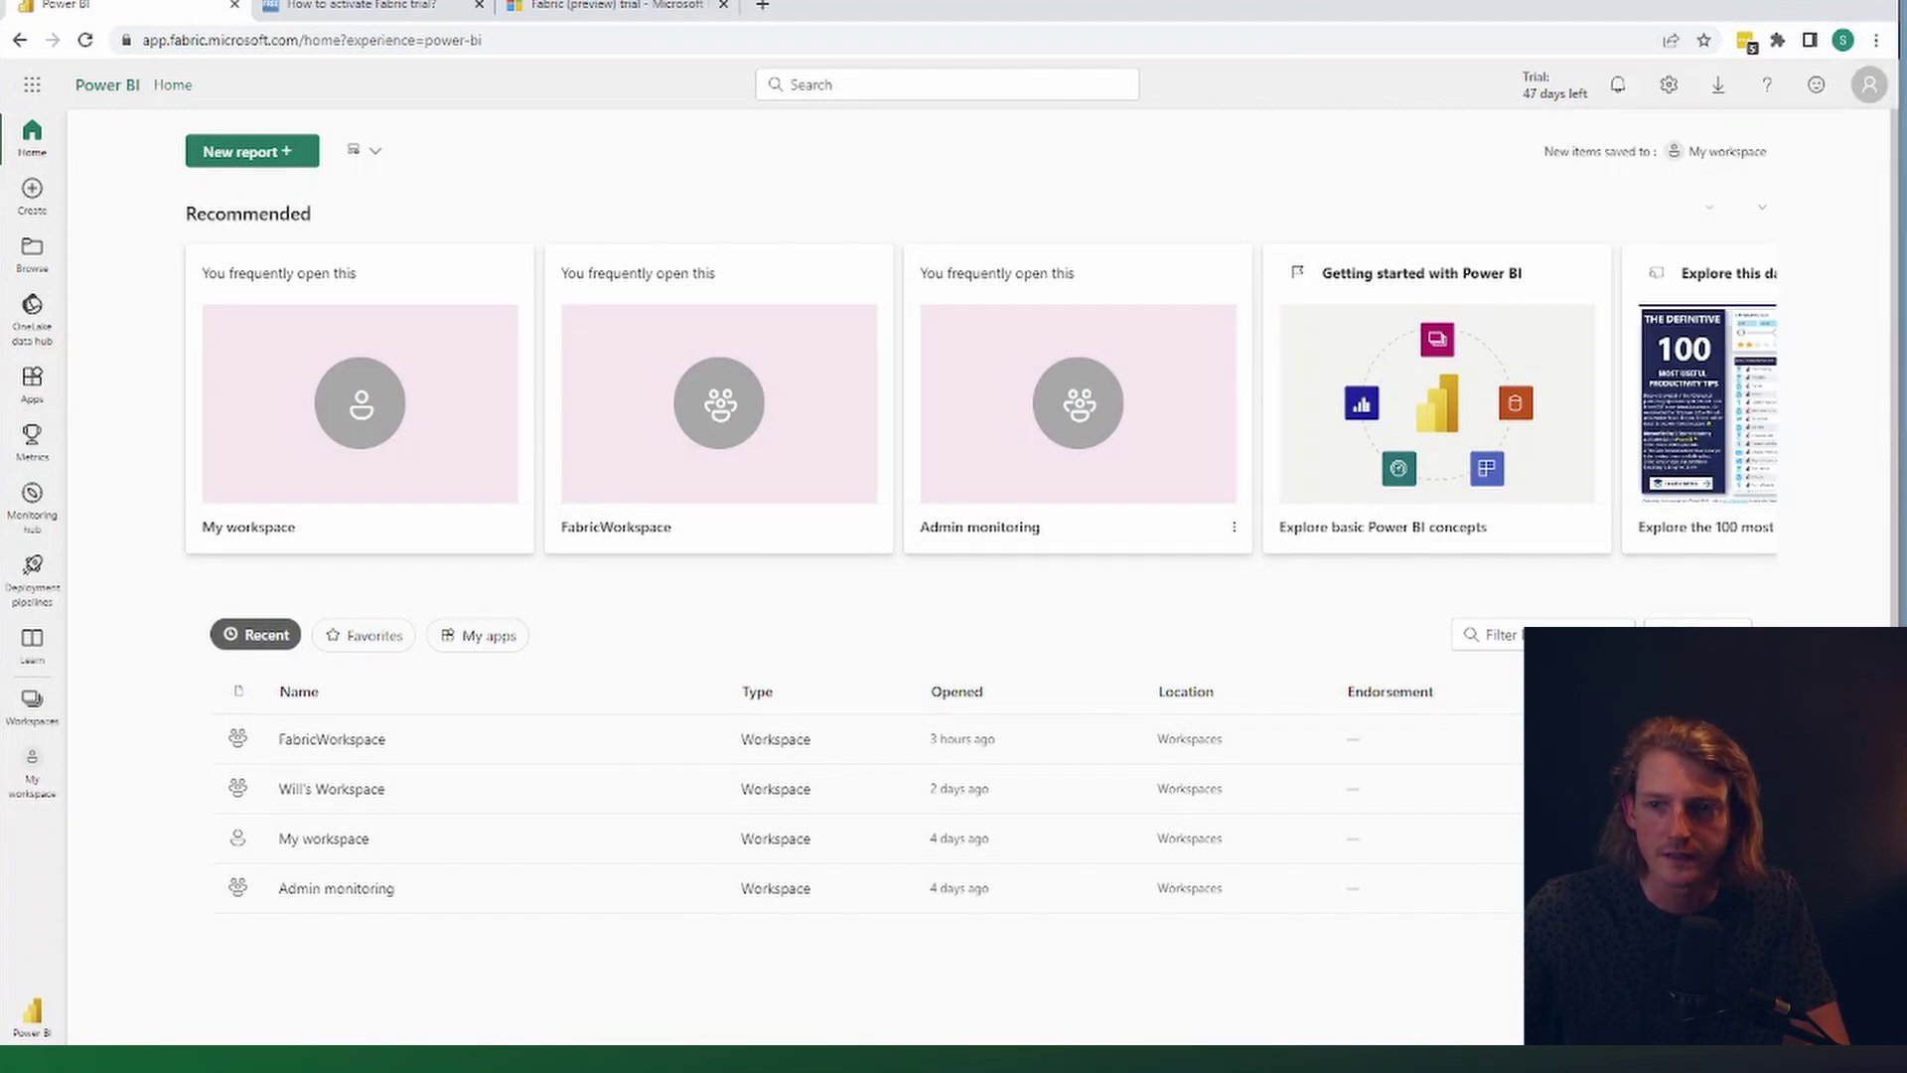
{"action": "left_click", "coordinate": [1668, 85]}
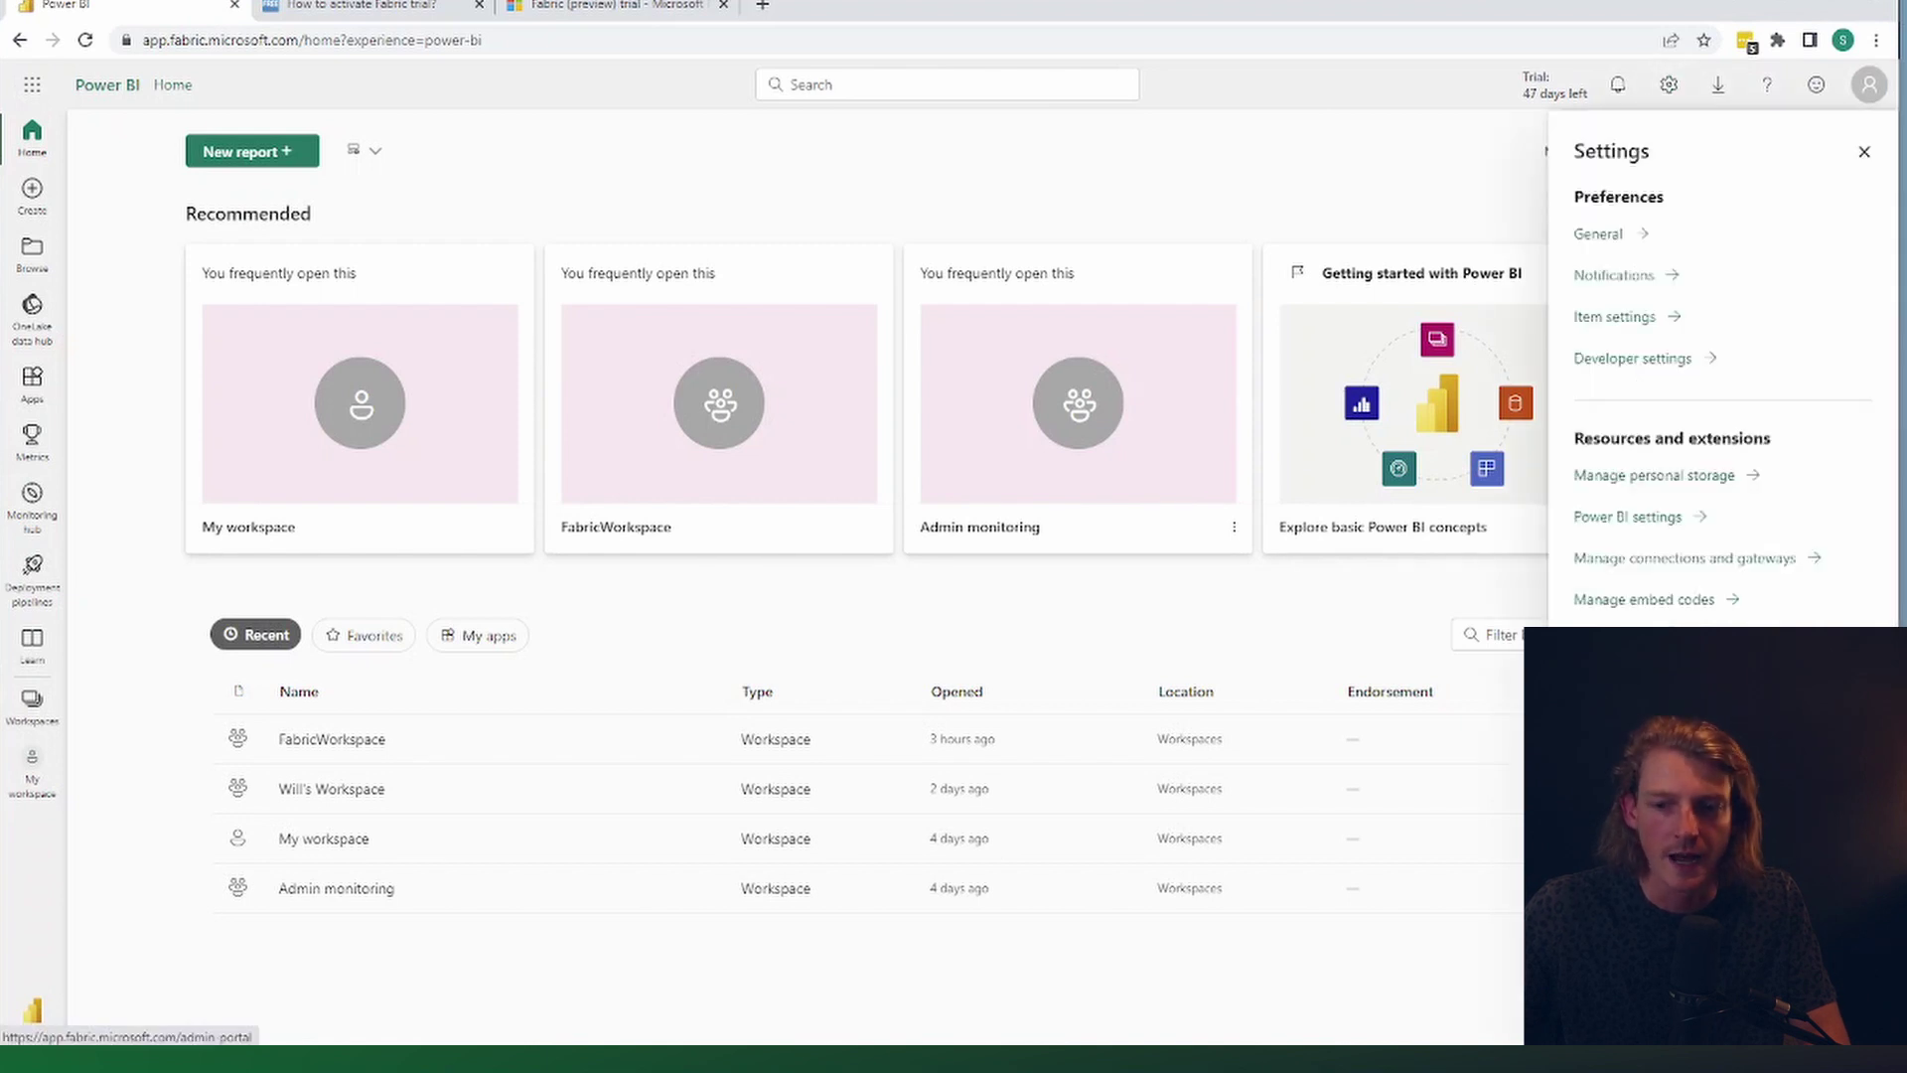
{"action": "left_click", "coordinate": [1604, 715]}
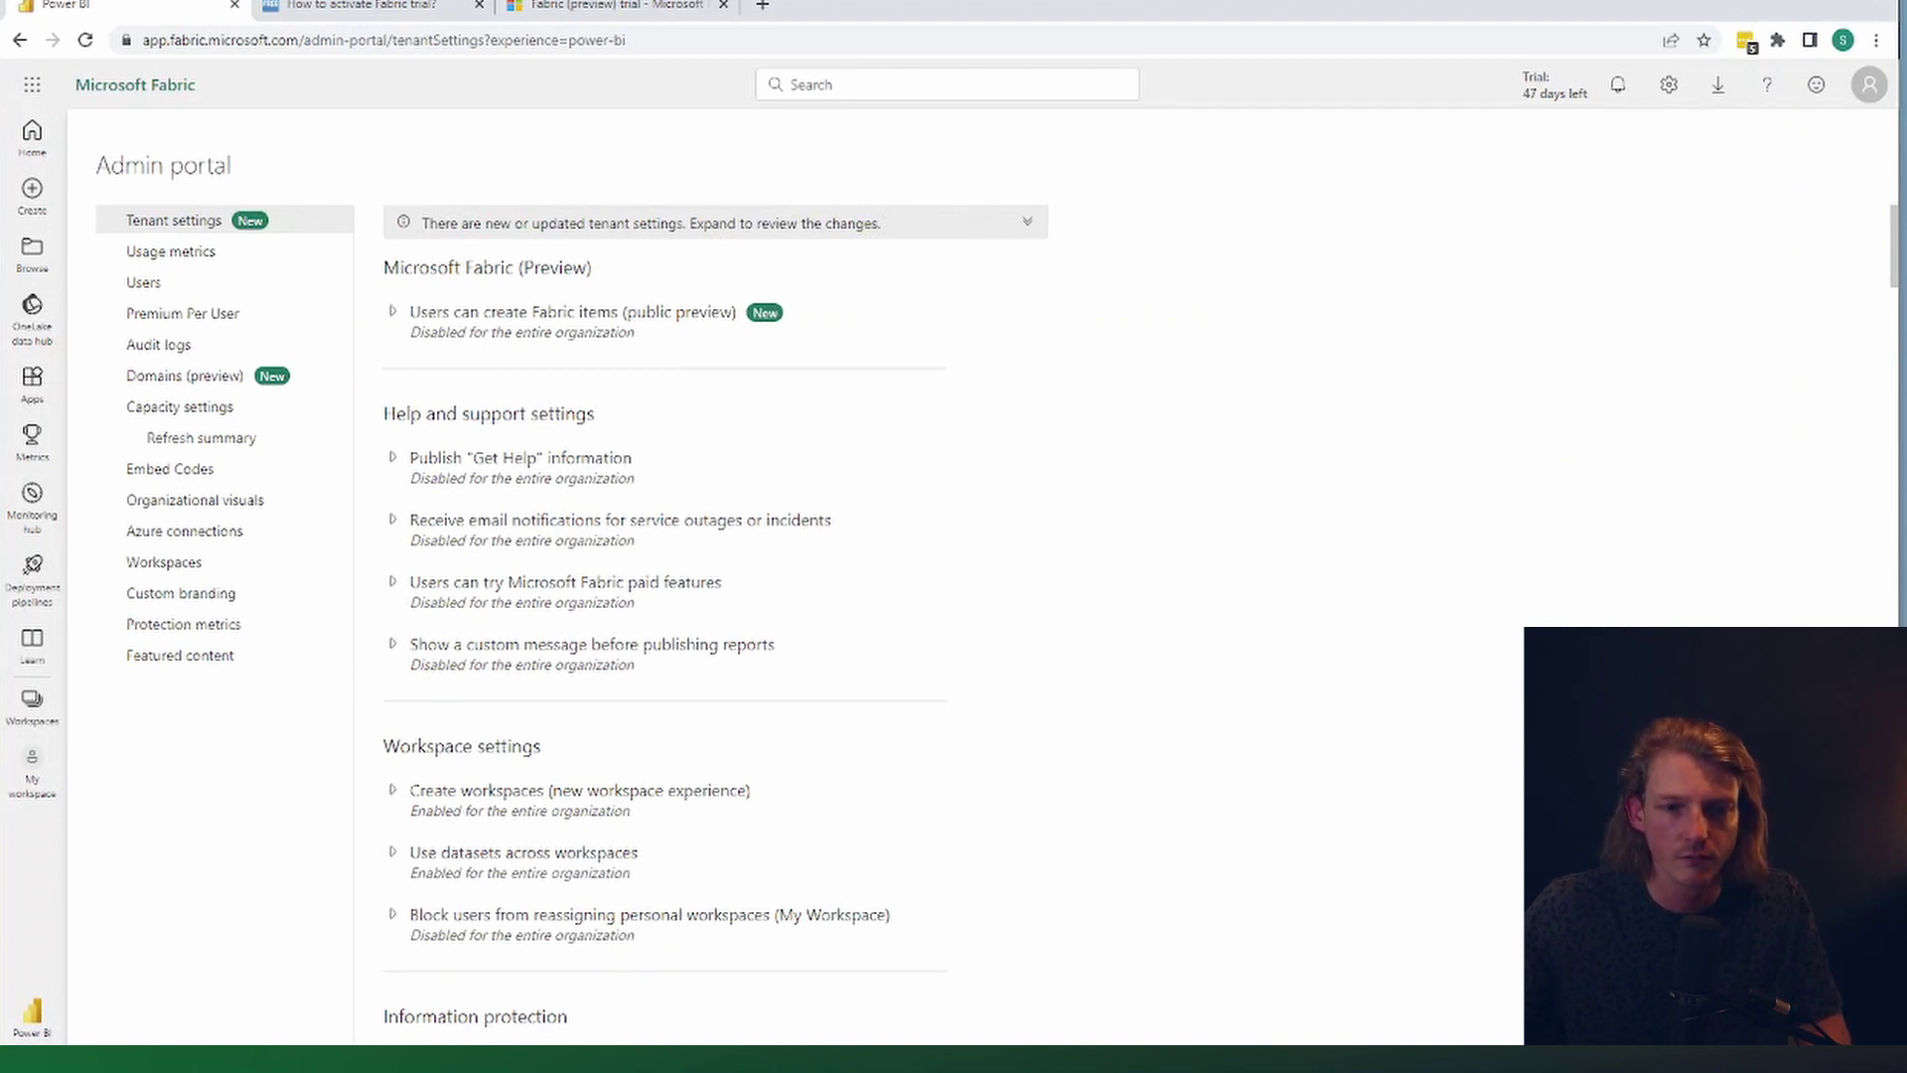
{"action": "left_click", "coordinate": [411, 312]}
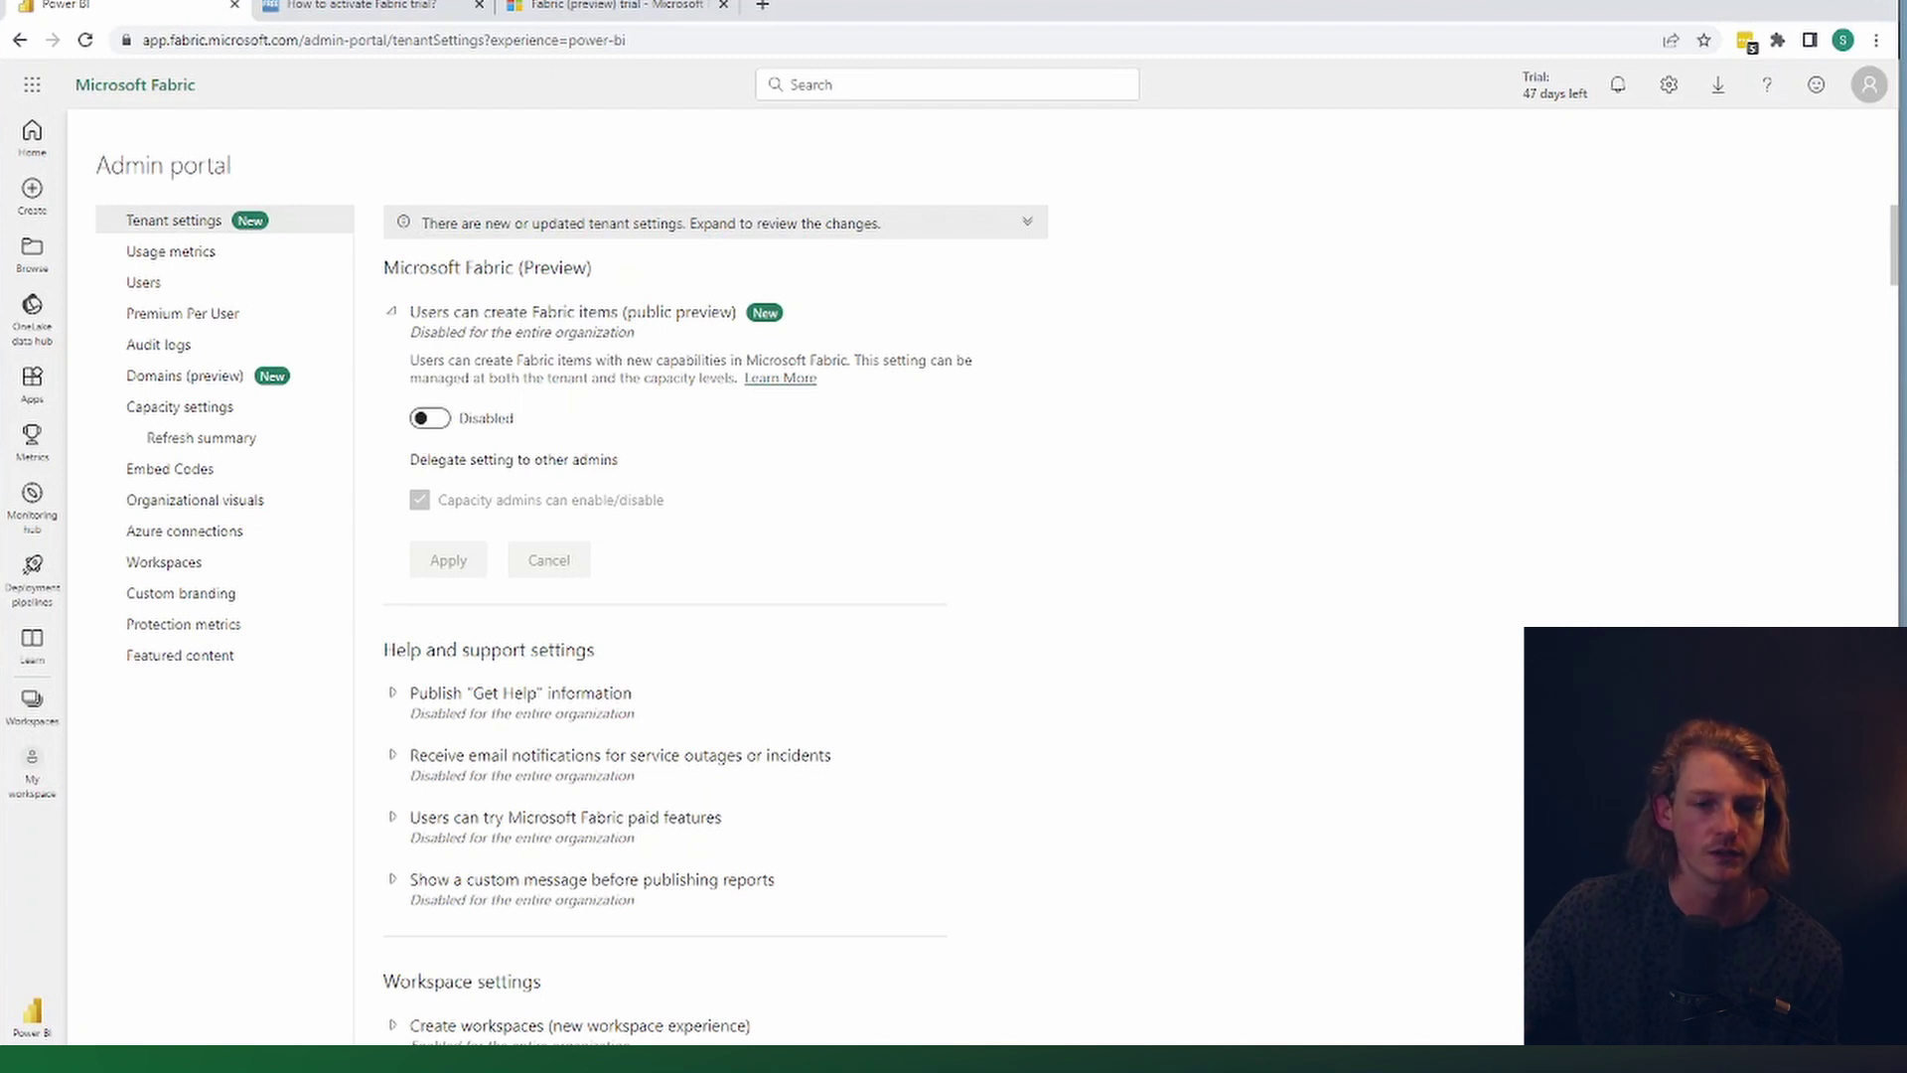
- Turn 'Users can create Fabric items' to Enabled for the entire organization and apply it
{"action": "left_click", "coordinate": [430, 419]}
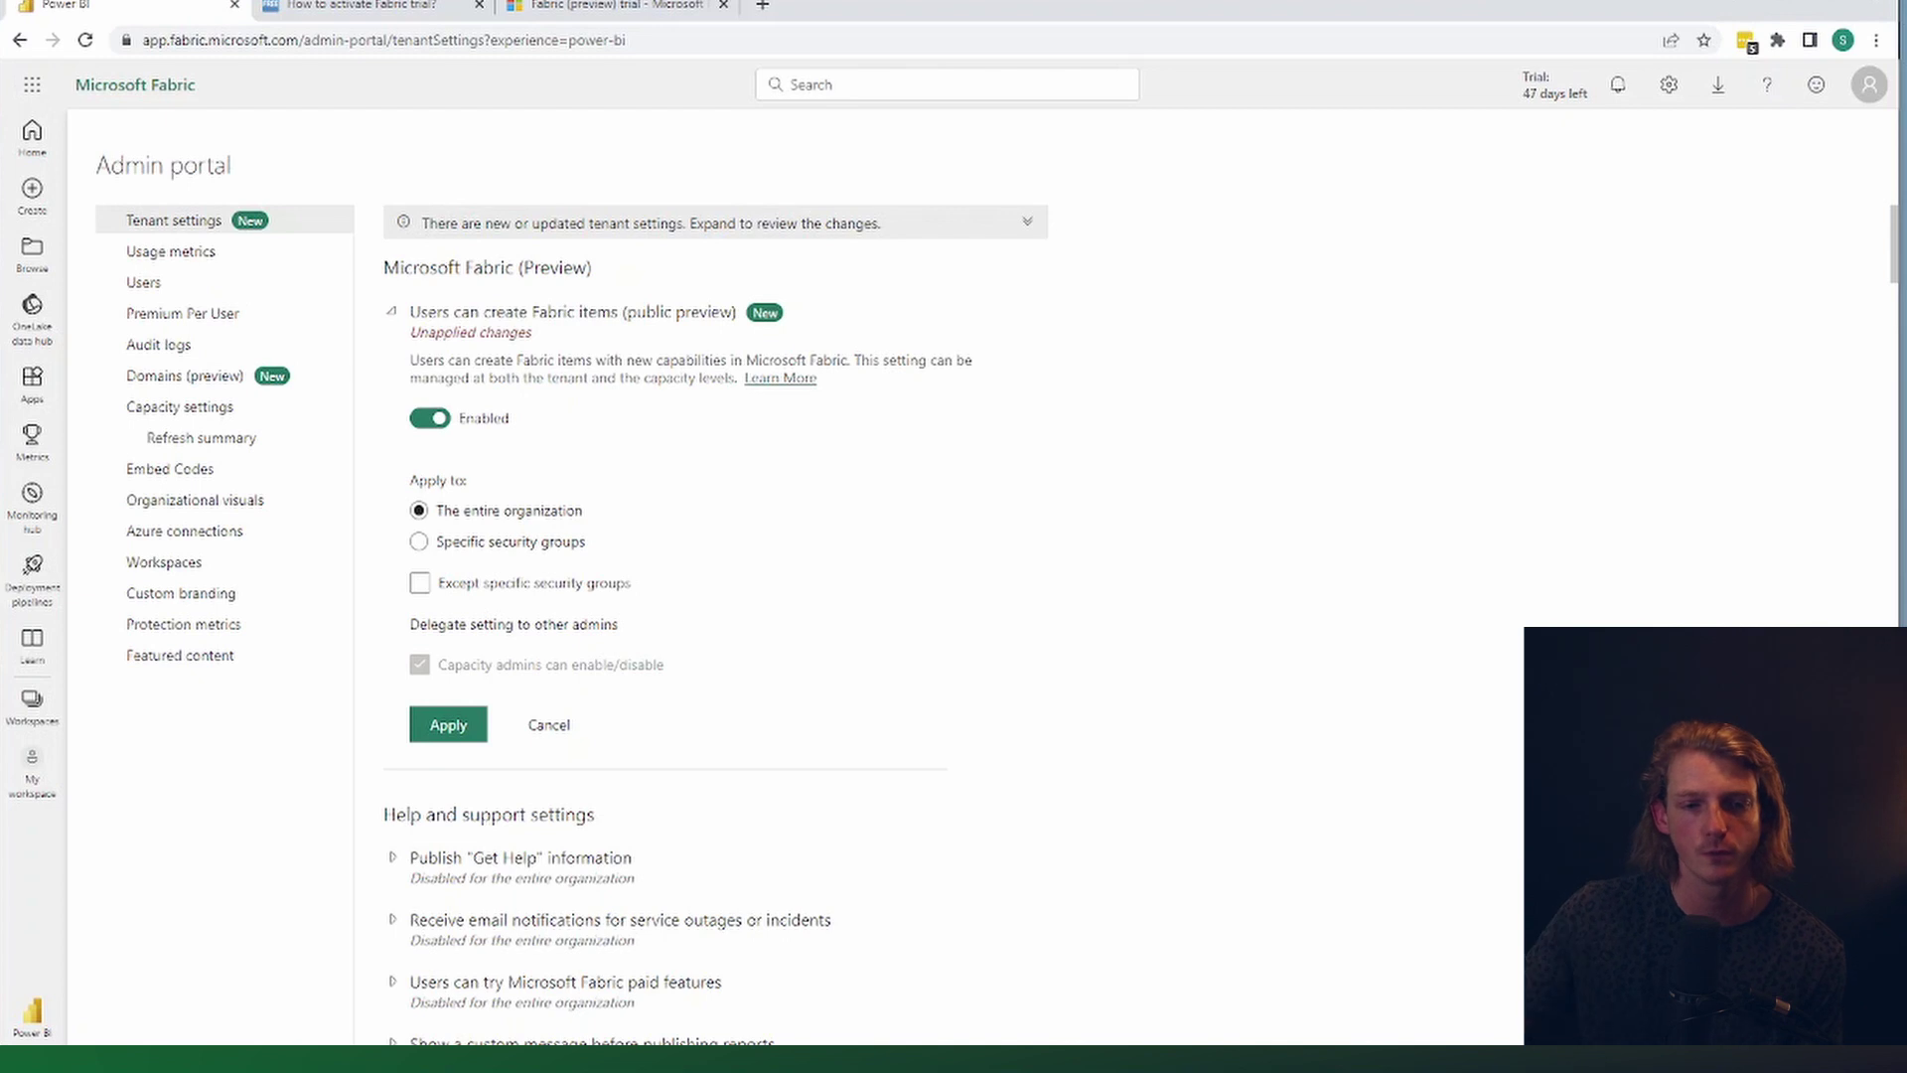
{"action": "left_click", "coordinate": [418, 541]}
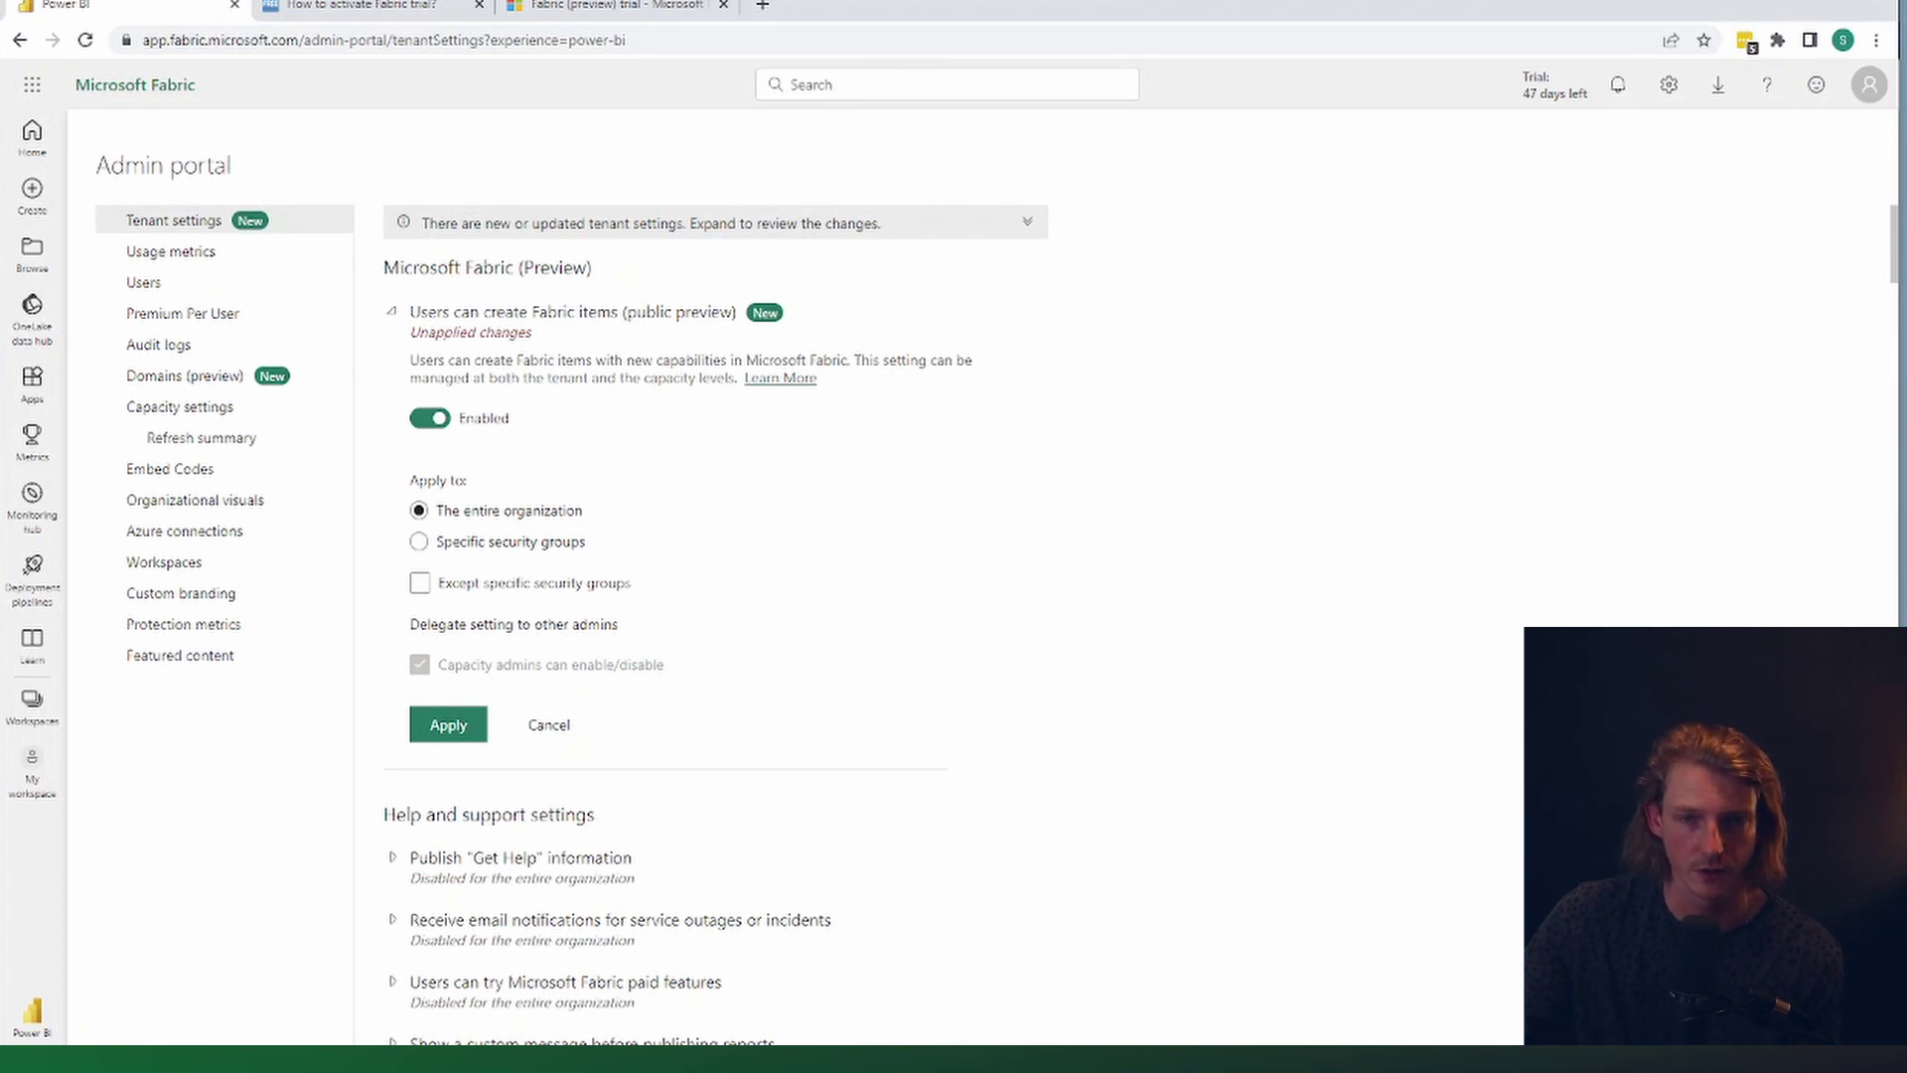
{"action": "left_click", "coordinate": [448, 724]}
{"action": "left_click", "coordinate": [418, 541]}
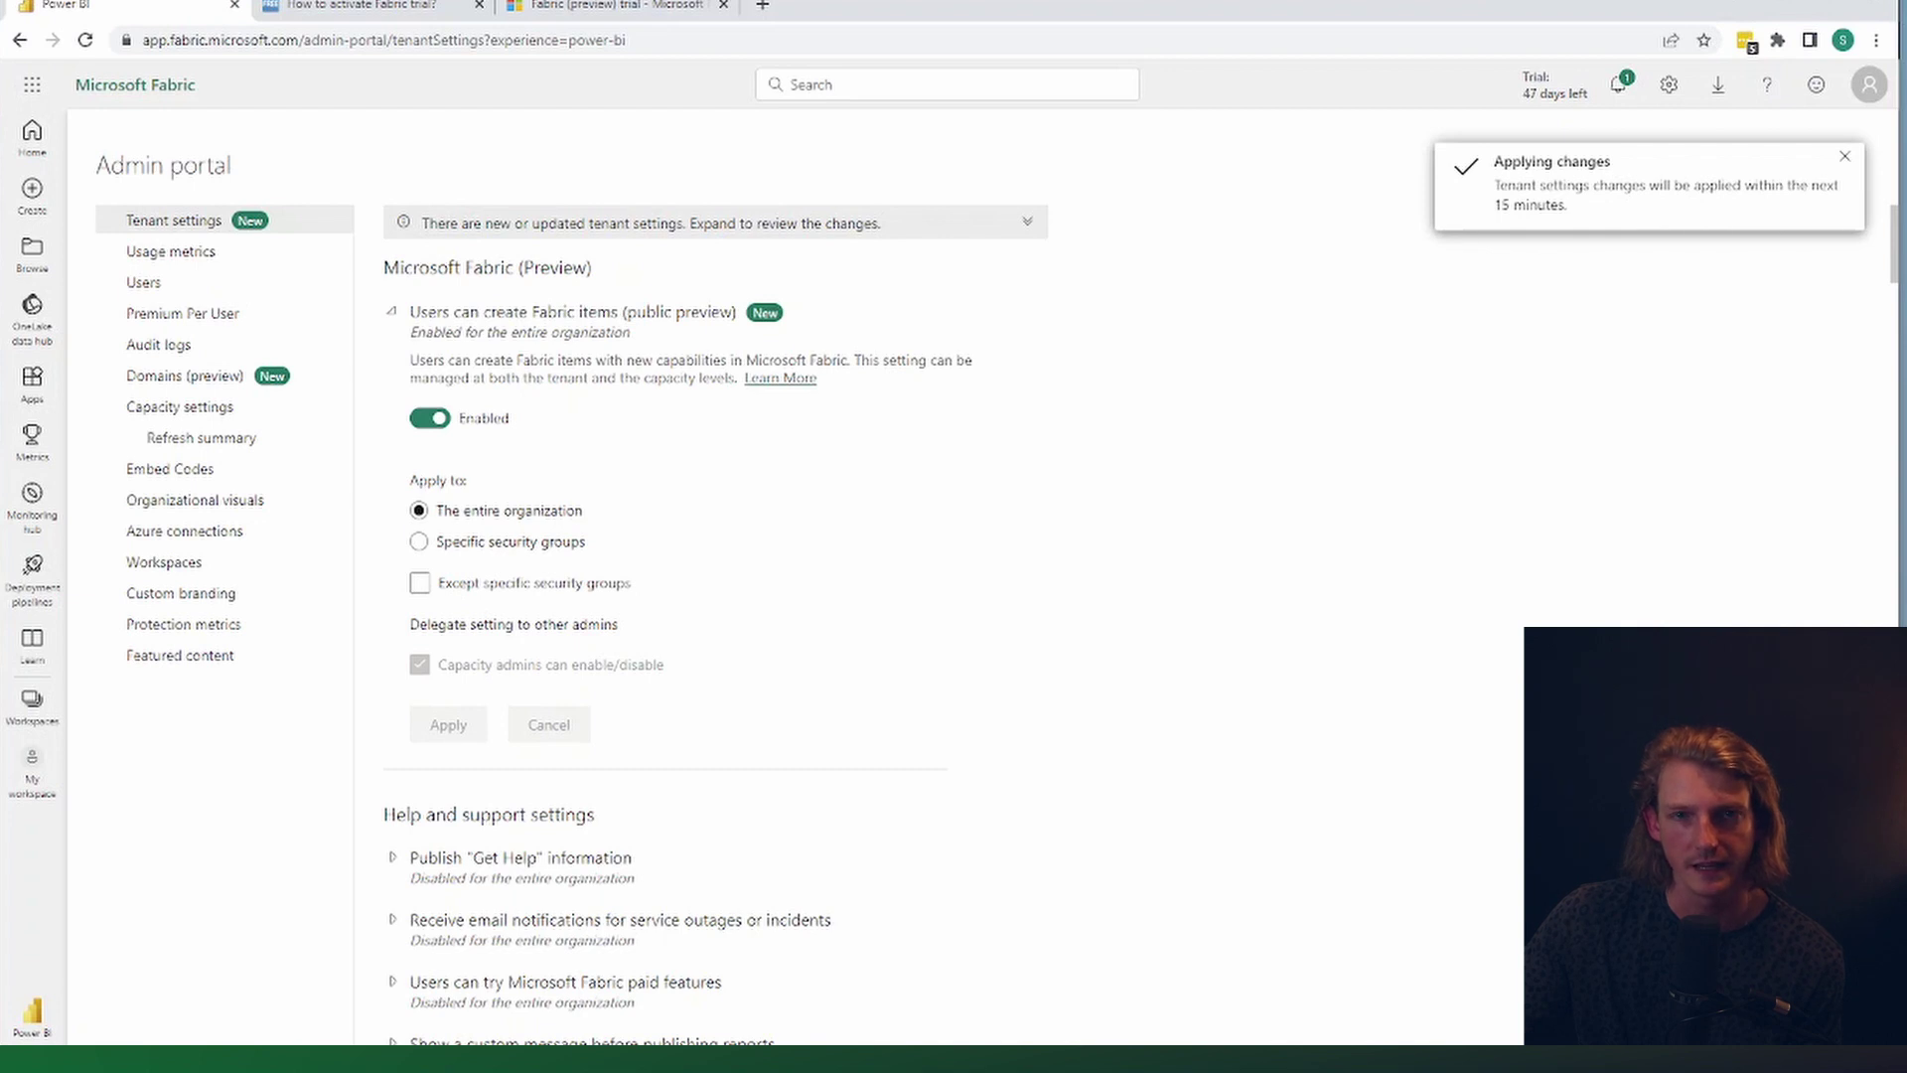
- Dismiss the applying-changes notice and show the Fabric experiences list on the new account's home
{"action": "left_click", "coordinate": [419, 541]}
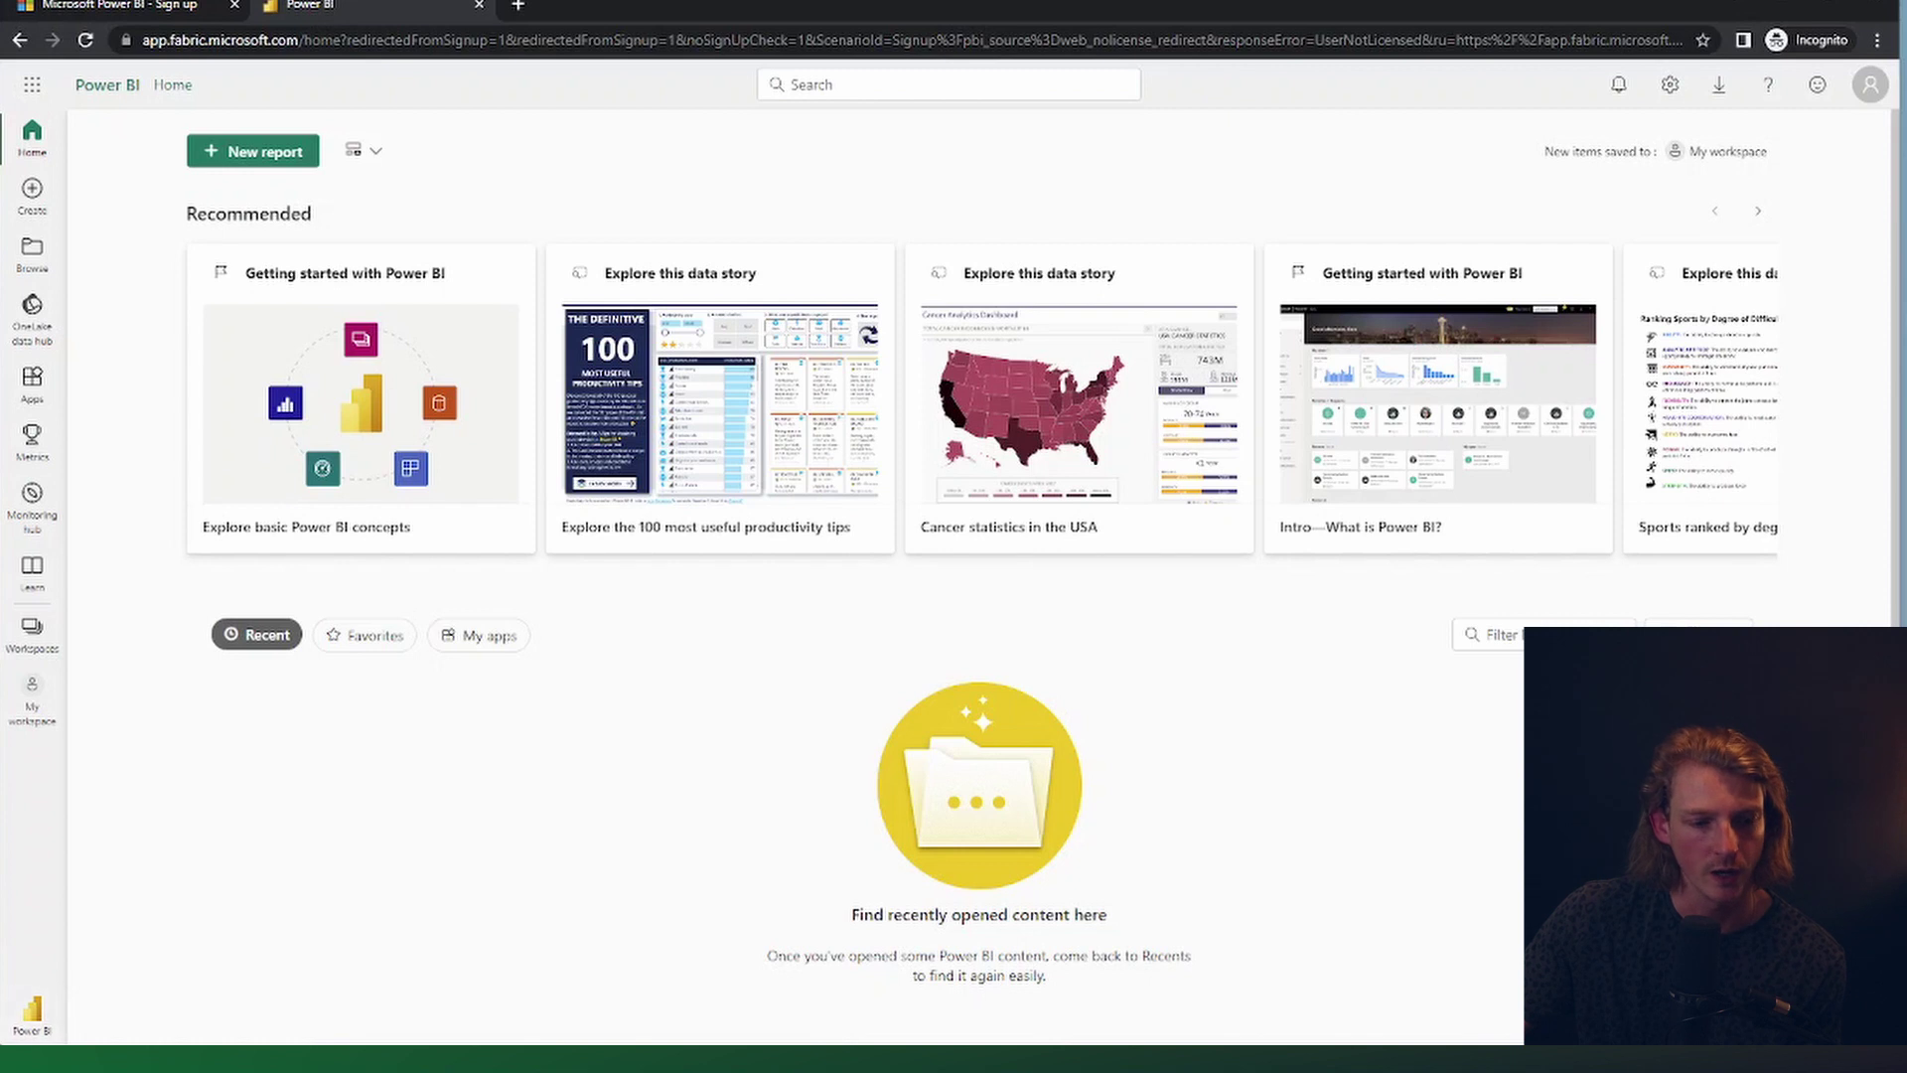
{"action": "left_click", "coordinate": [32, 1011]}
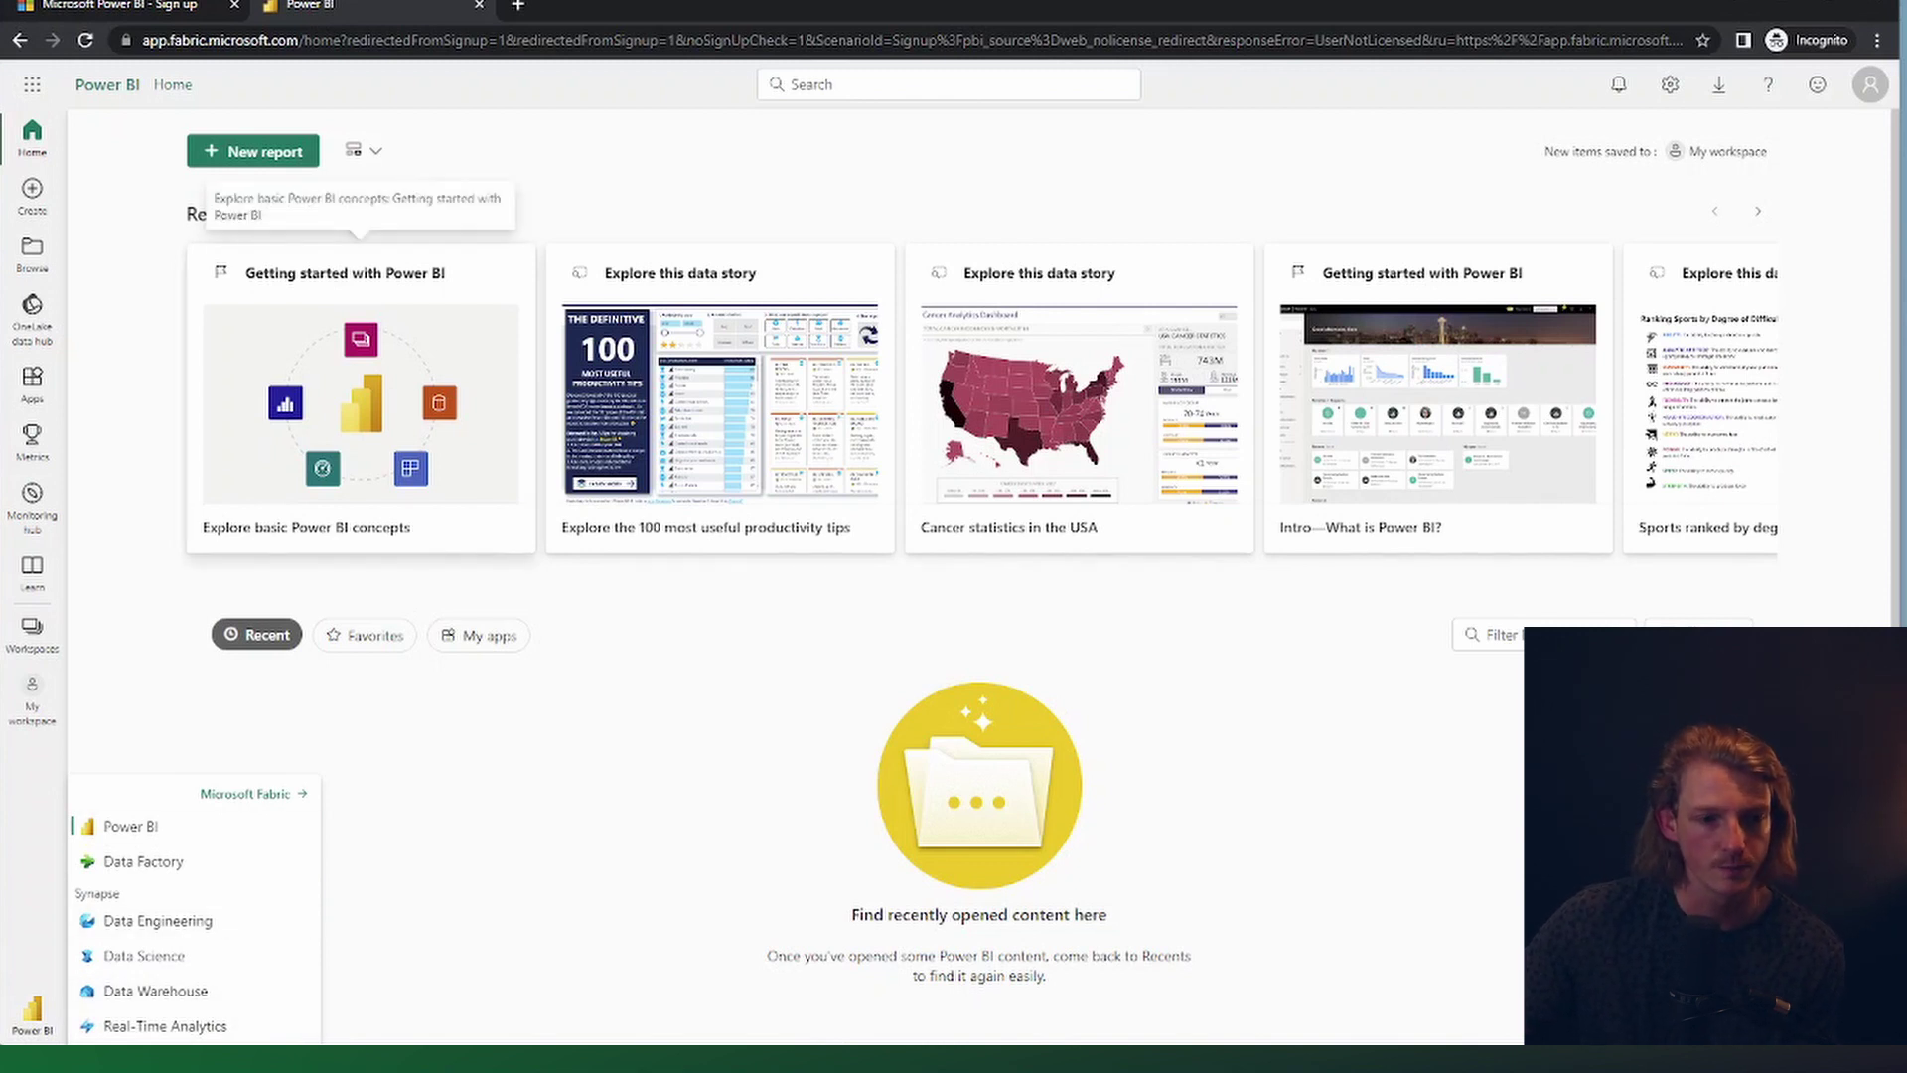
- Try creating a new Lakehouse and highlight the resulting 'Upgrade to a paid Microsoft Fabric capacity' message
{"action": "left_click", "coordinate": [32, 194]}
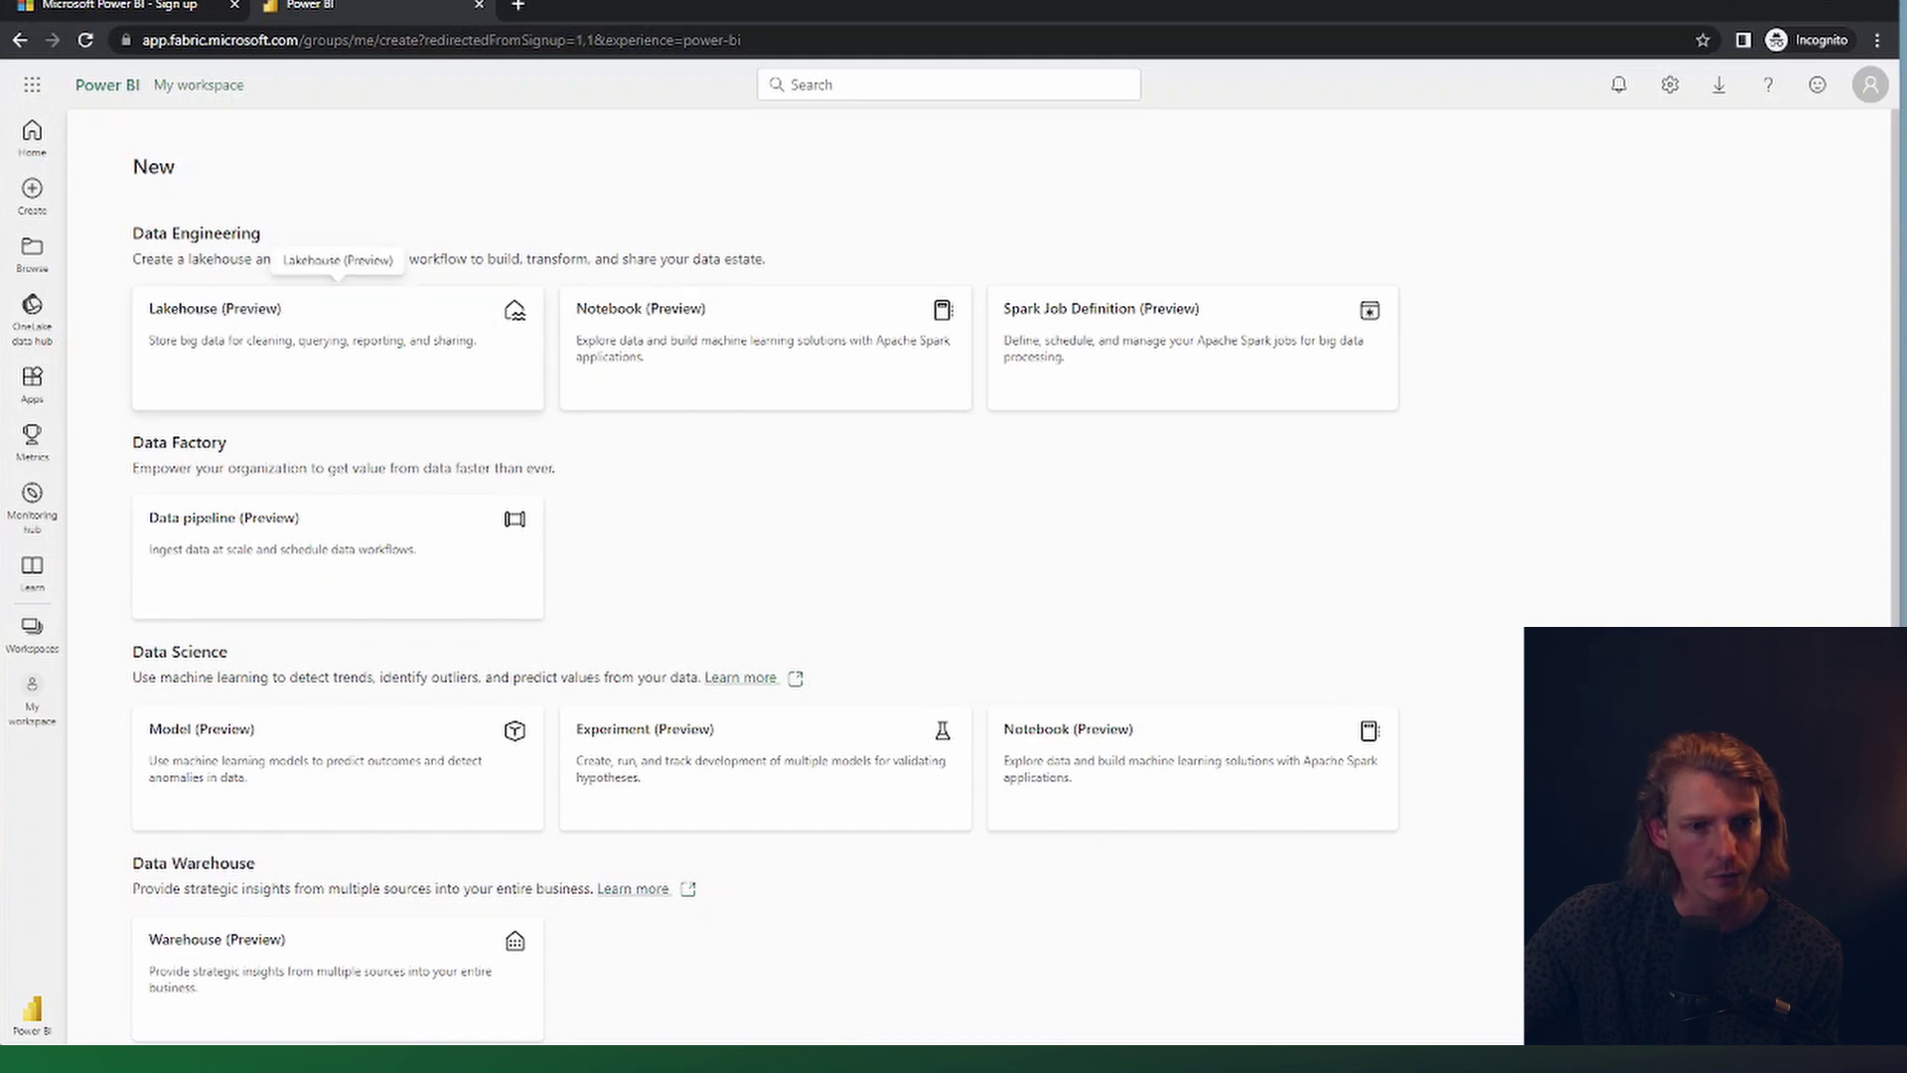
{"action": "left_click", "coordinate": [338, 327]}
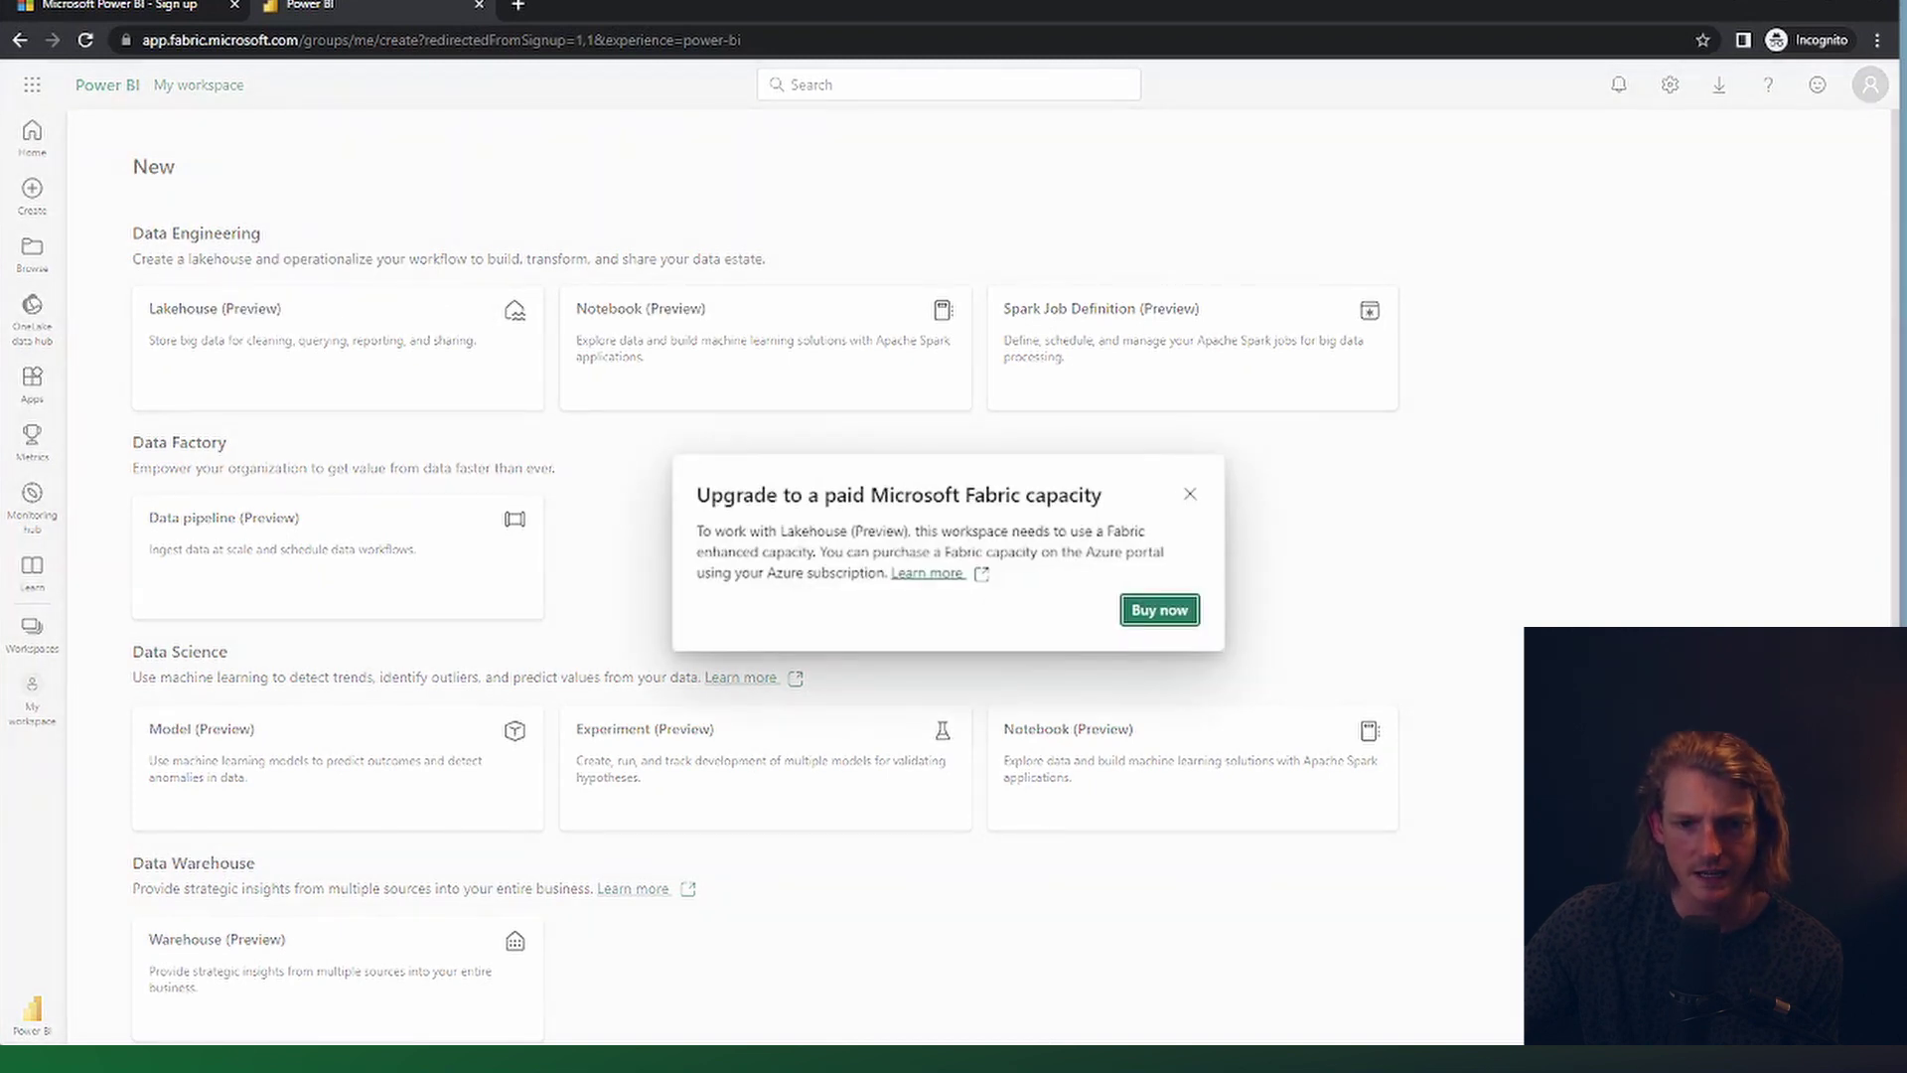
{"action": "left_click_drag", "start_coordinate": [696, 494], "coordinate": [965, 573]}
{"action": "left_click", "coordinate": [966, 573]}
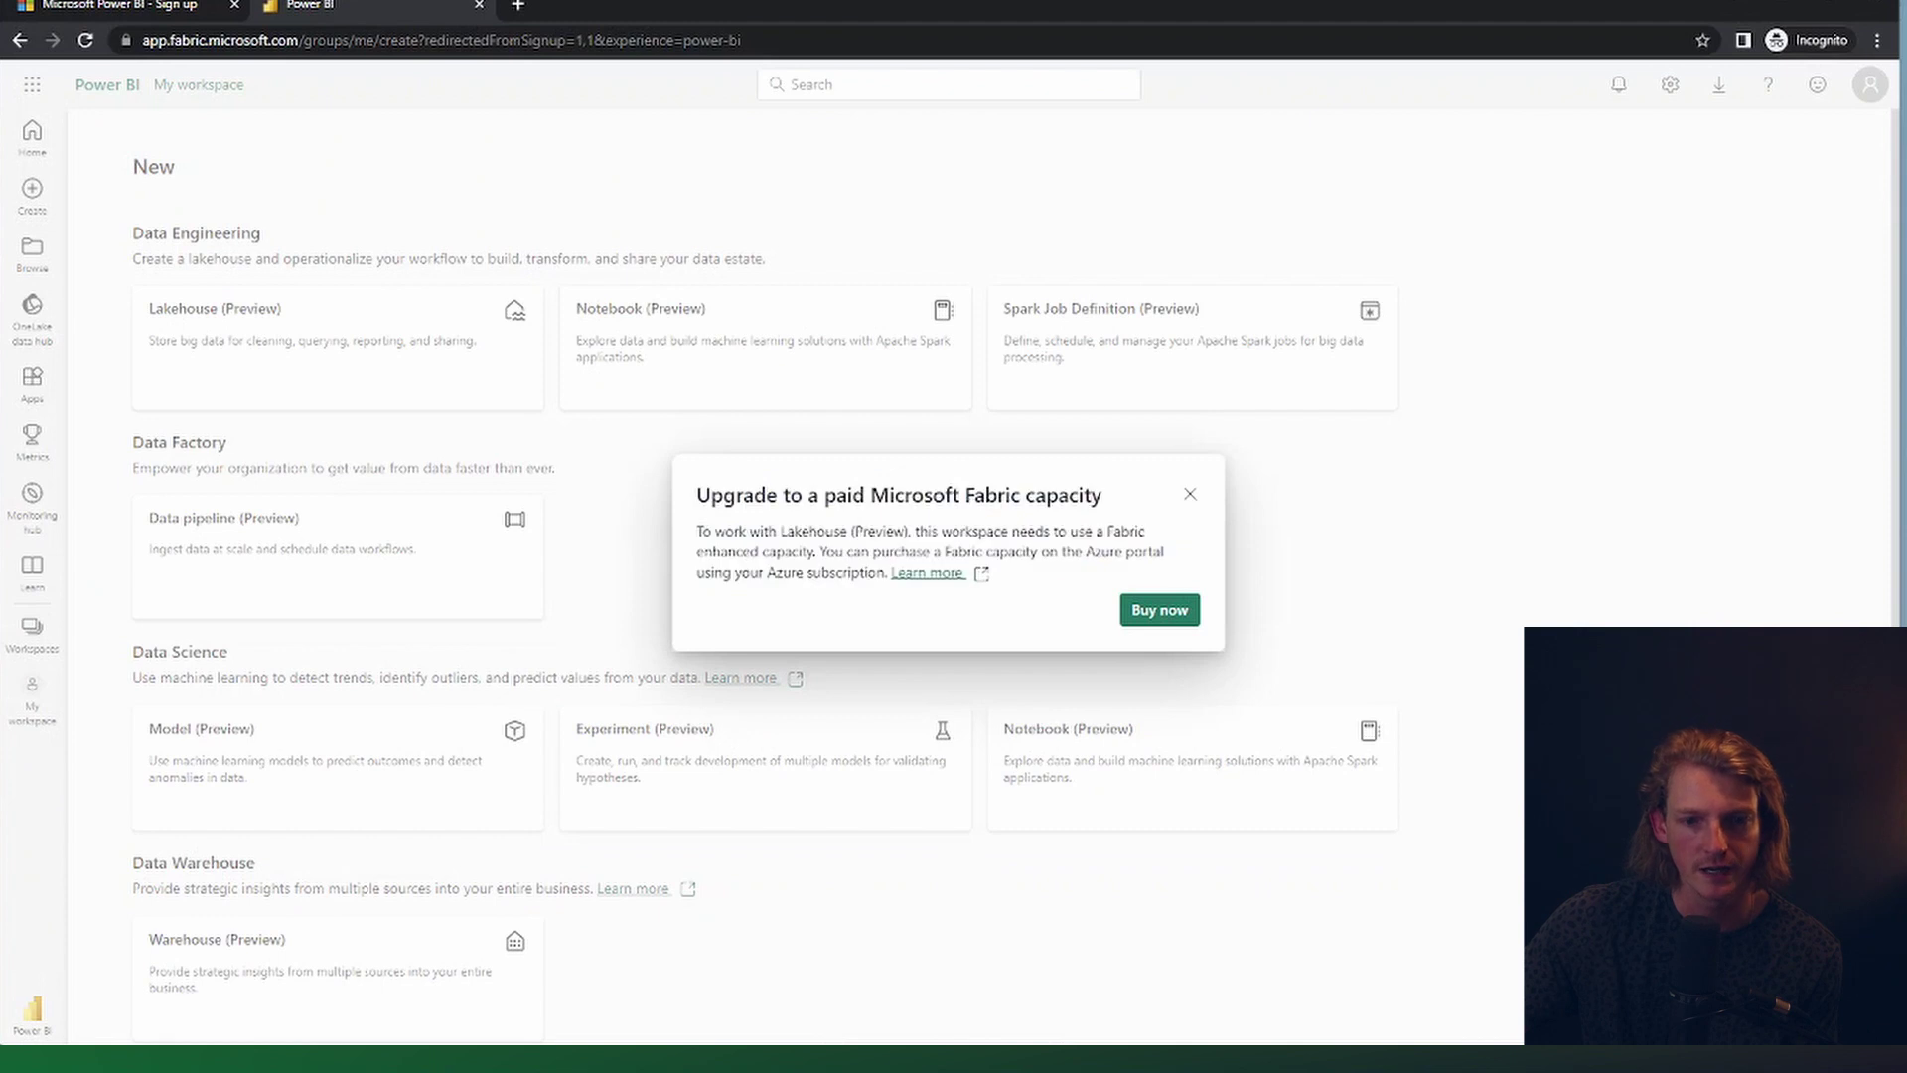
{"action": "left_click_drag", "start_coordinate": [696, 495], "coordinate": [1096, 553]}
{"action": "left_click", "coordinate": [1096, 552]}
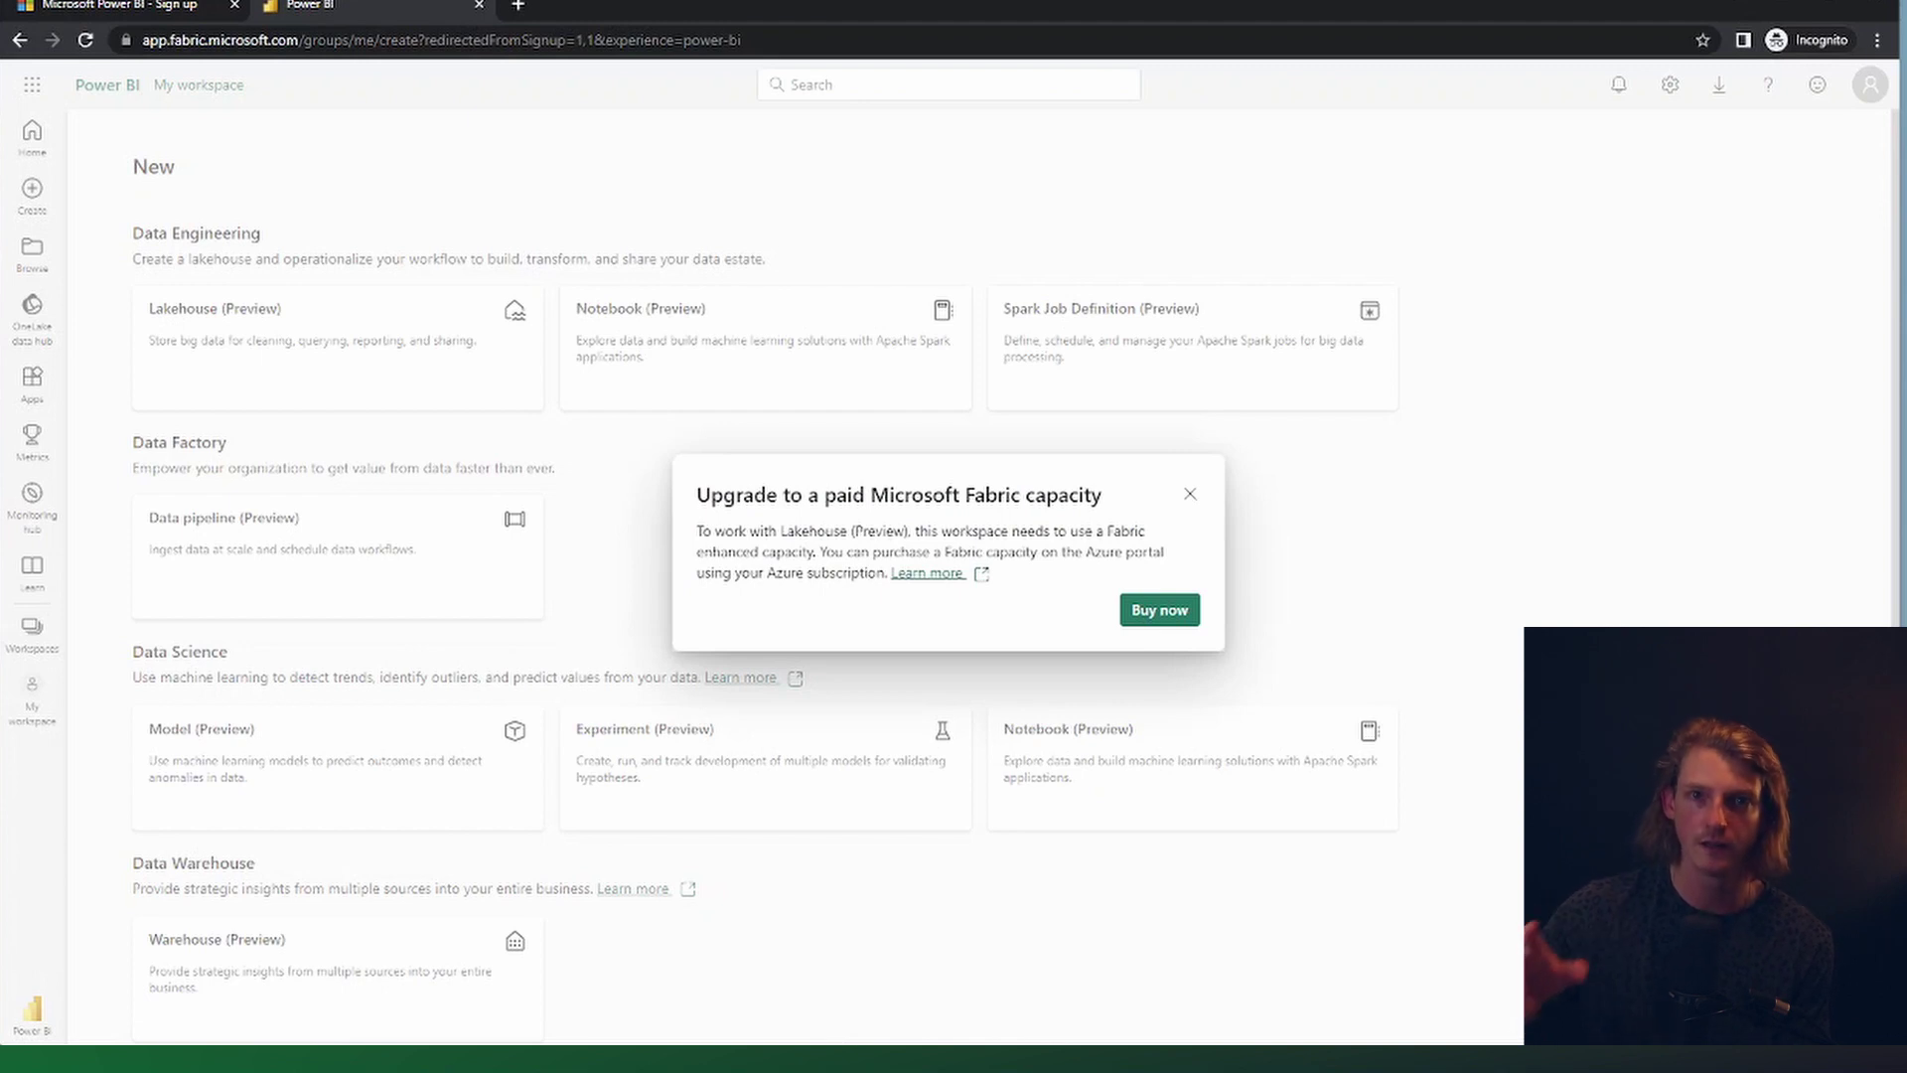
{"action": "left_click_drag", "start_coordinate": [988, 573], "coordinate": [696, 494]}
{"action": "left_click", "coordinate": [696, 494]}
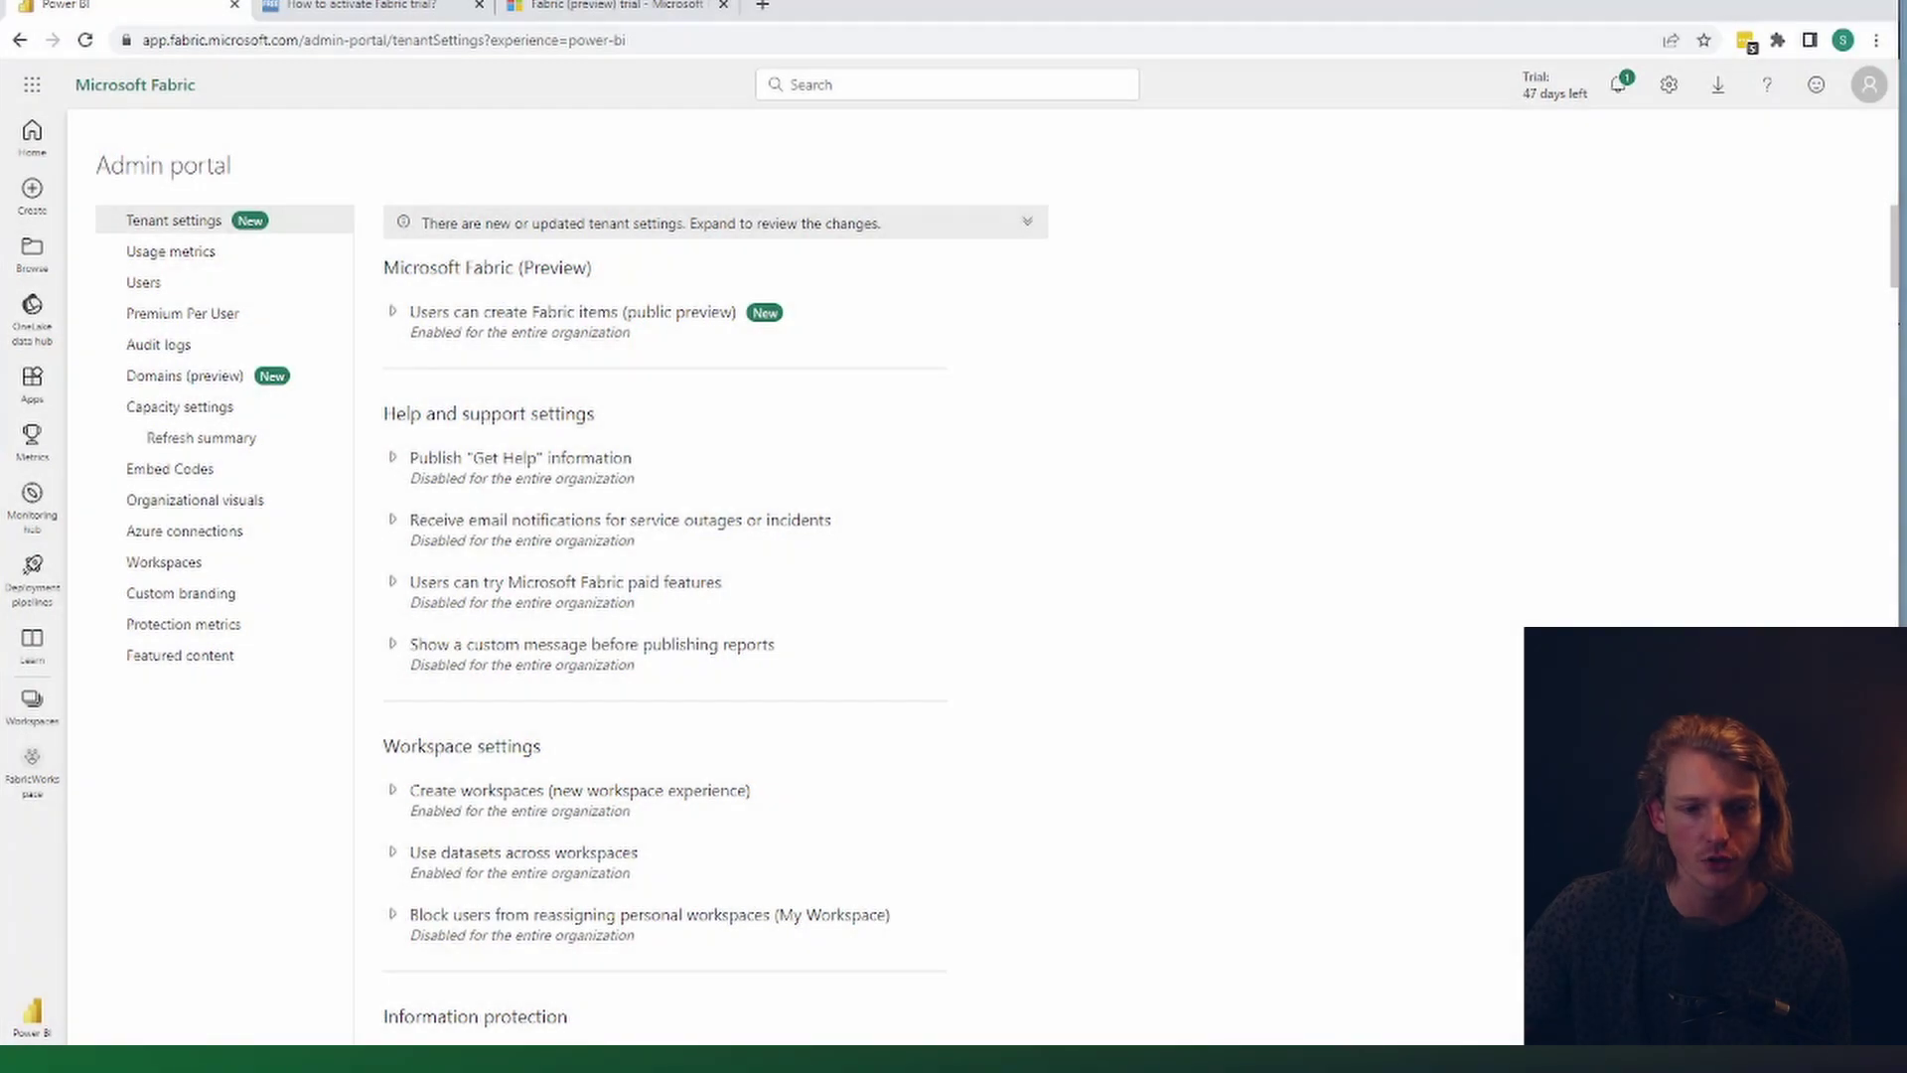
- Enable 'Users can try Microsoft Fabric paid features' for only the Fabric Trial Users group and apply
{"action": "left_click", "coordinate": [565, 582]}
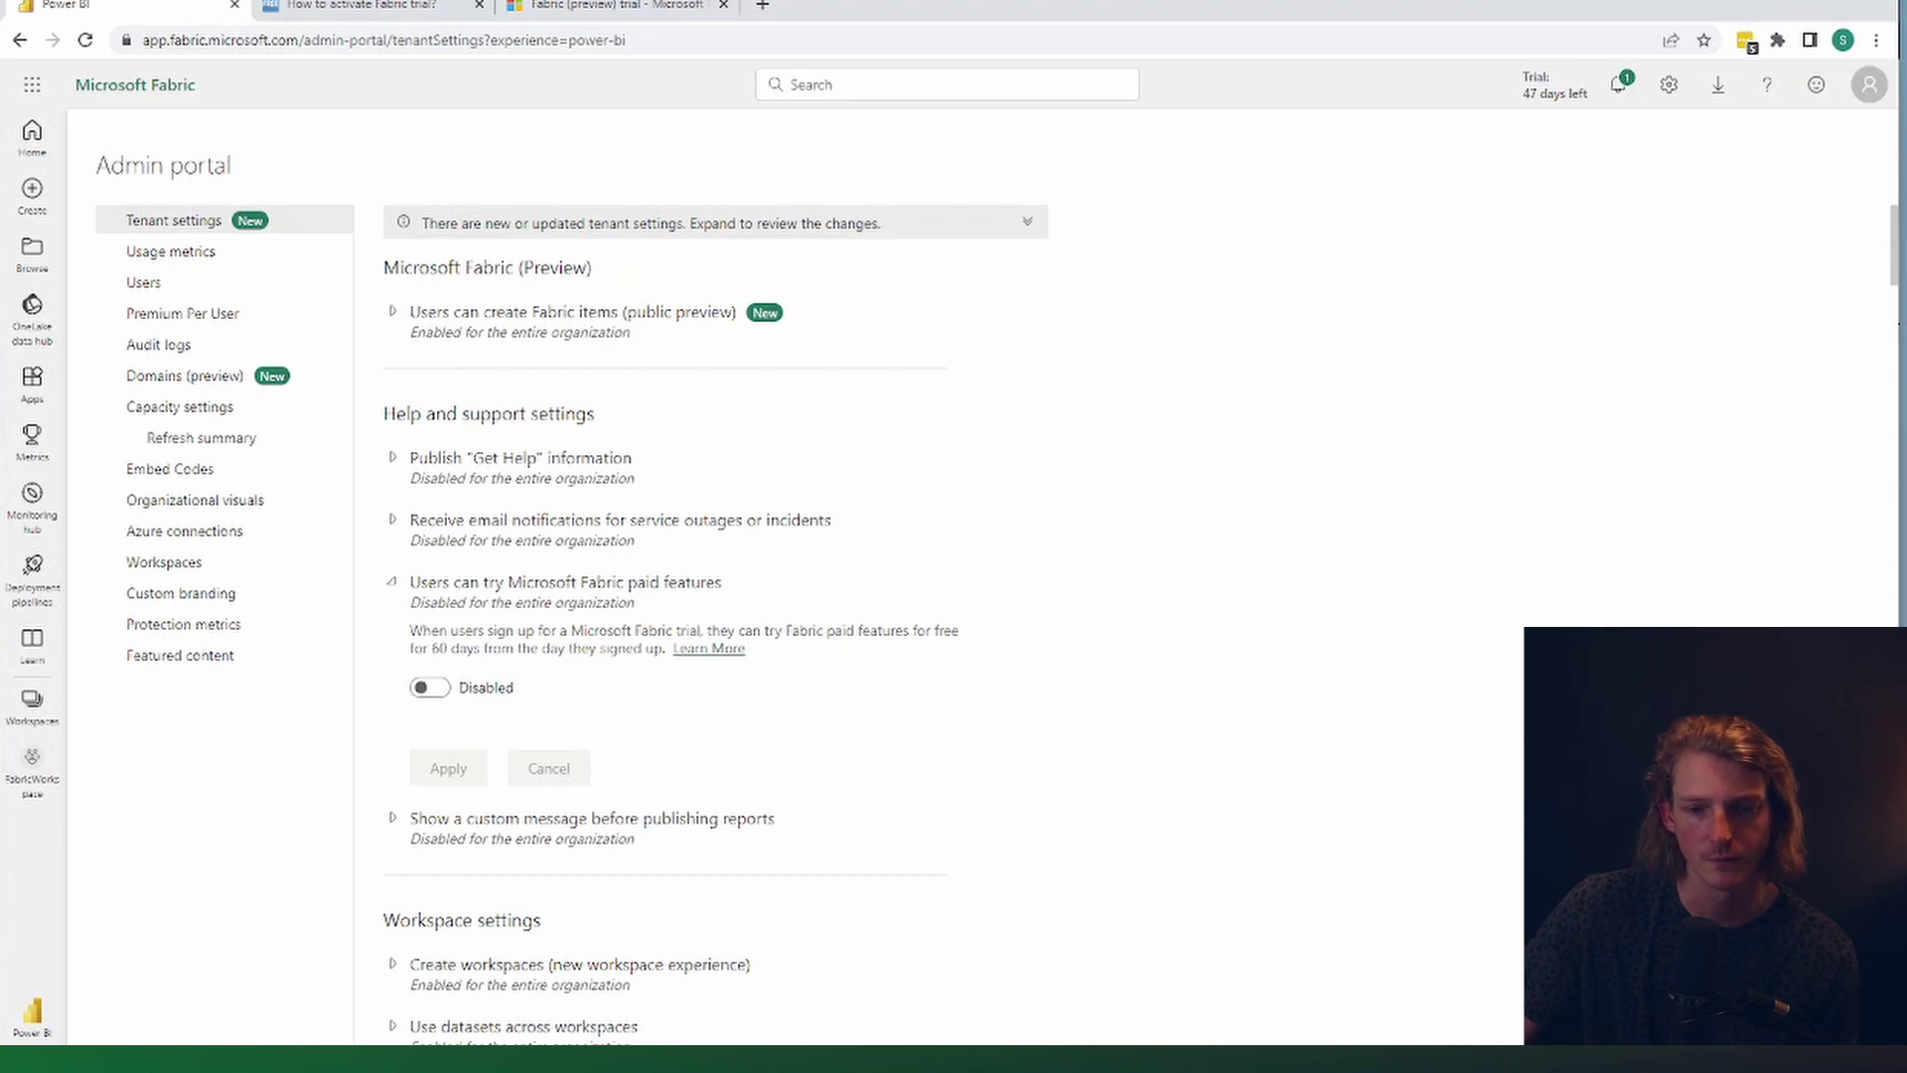
{"action": "left_click_drag", "start_coordinate": [842, 630], "coordinate": [746, 649]}
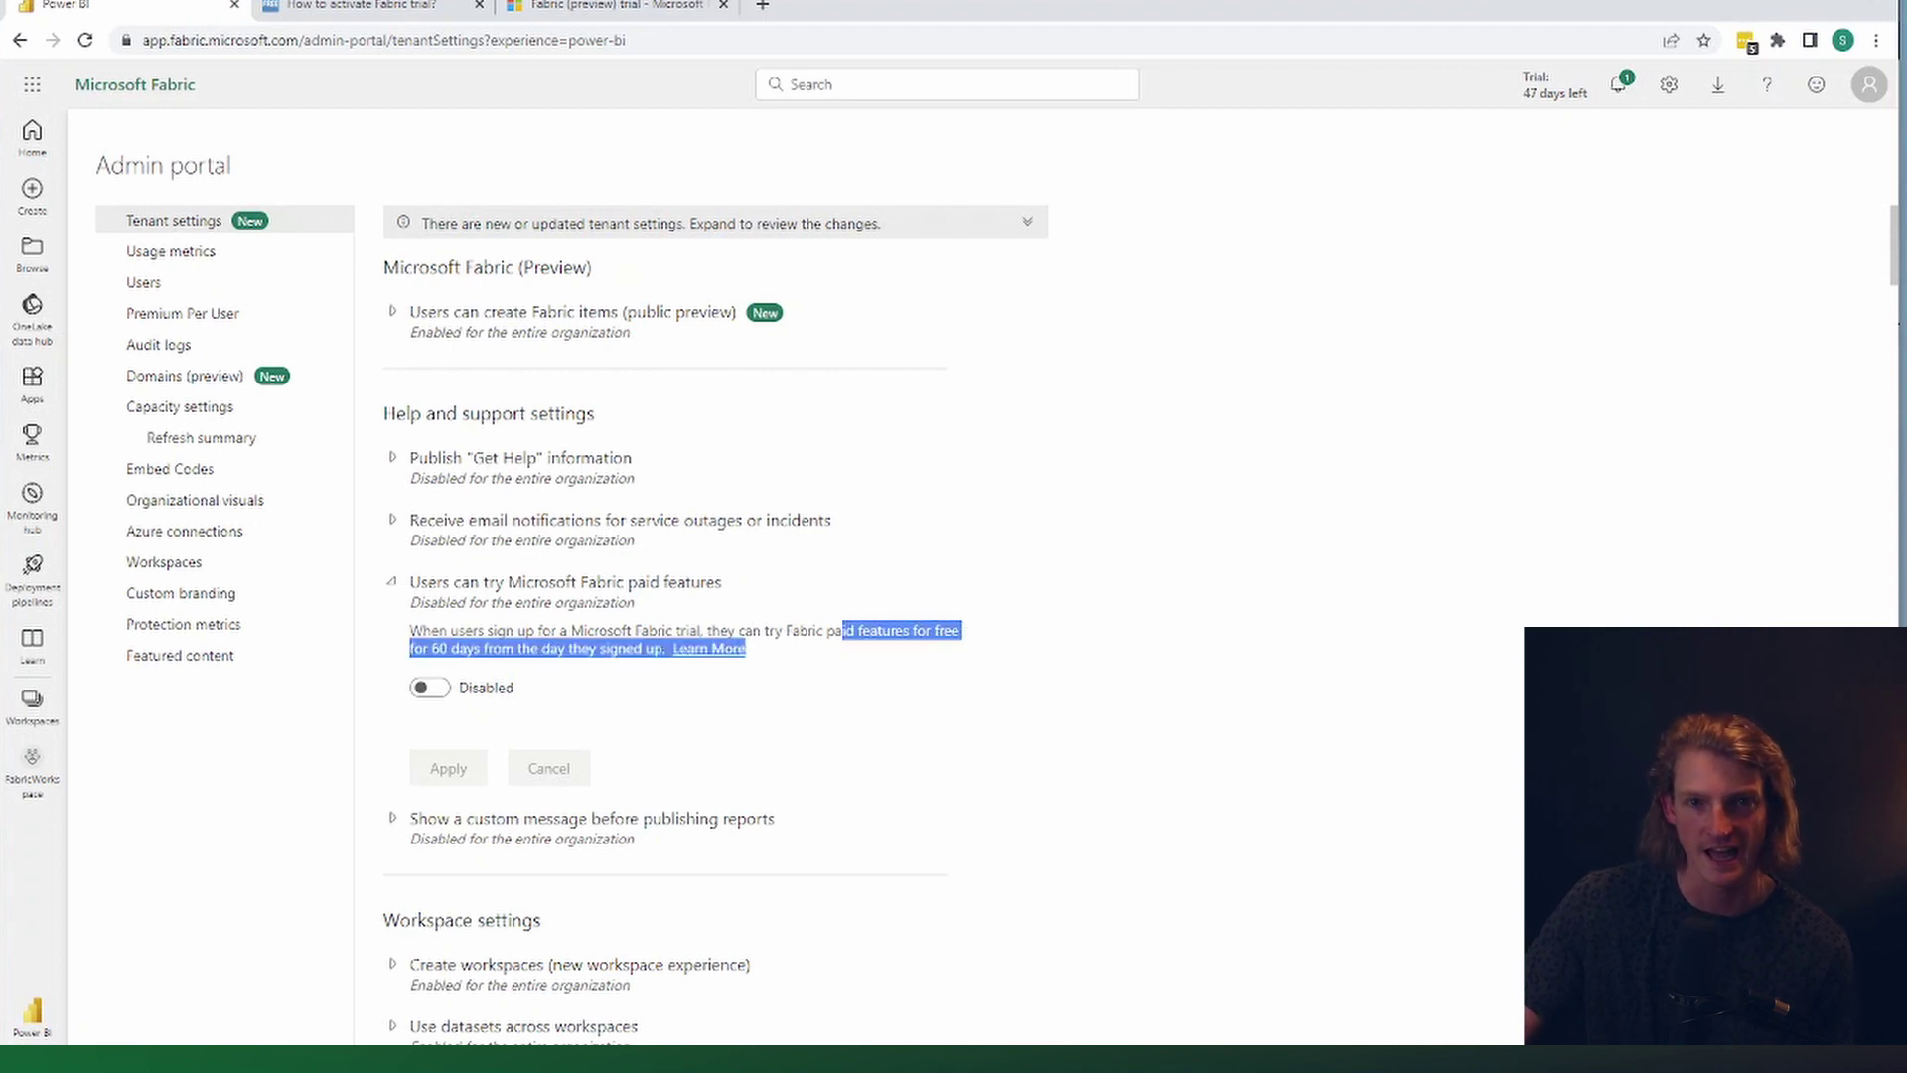
{"action": "left_click", "coordinate": [429, 687]}
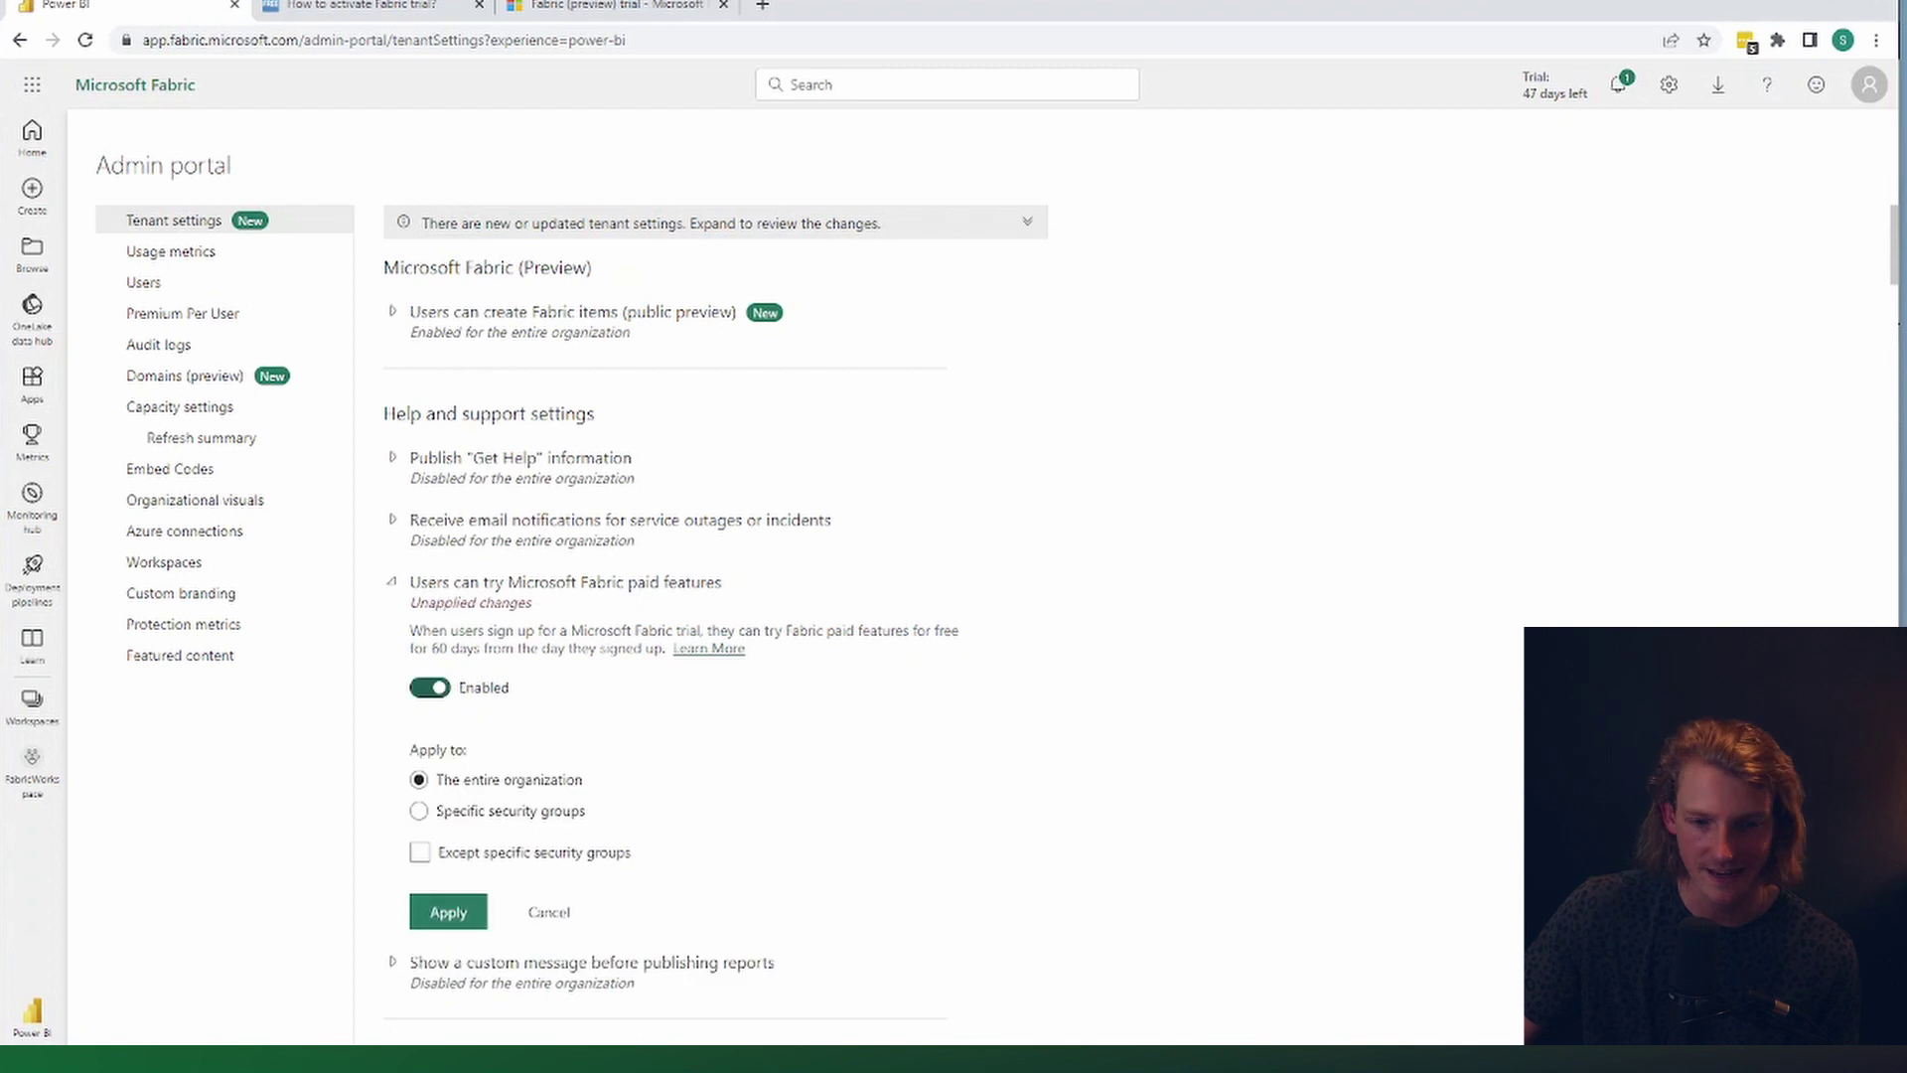
{"action": "left_click", "coordinate": [418, 811]}
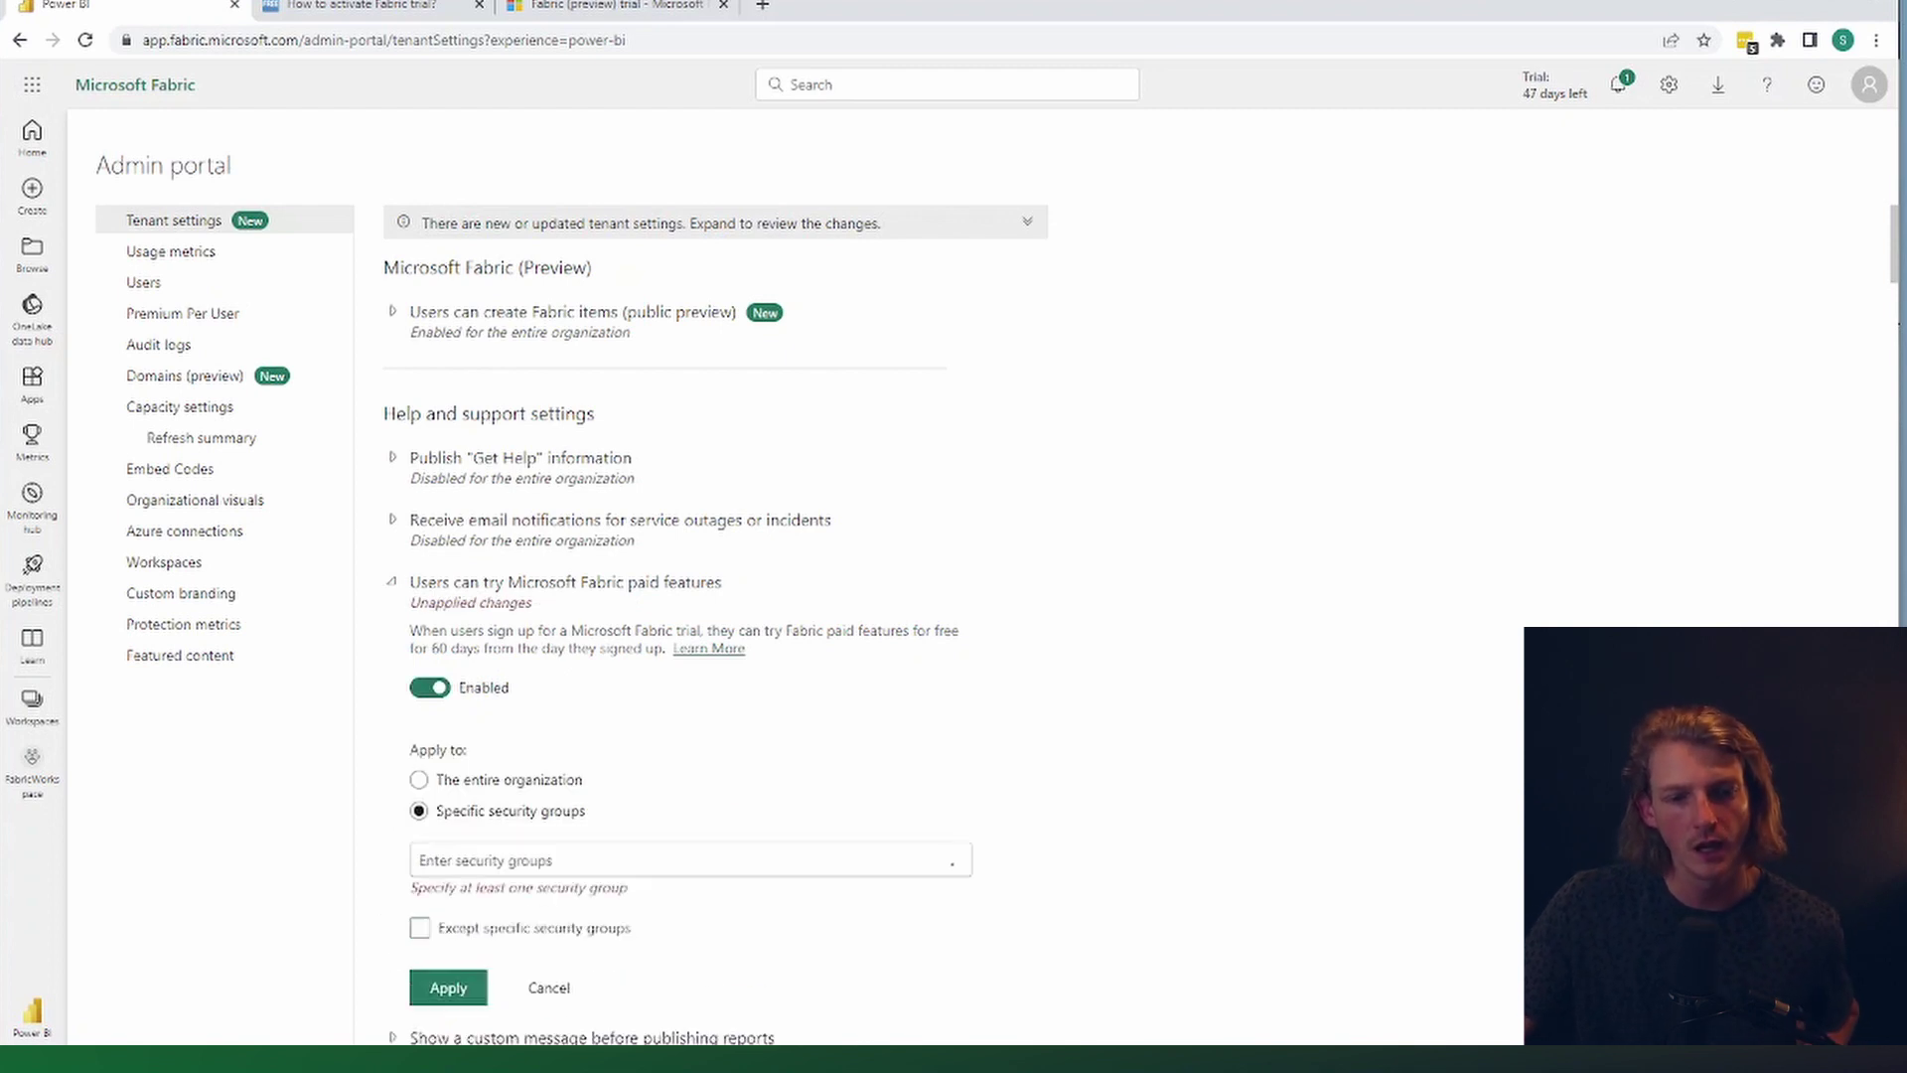
{"action": "scroll", "coordinate": [715, 626], "scroll_direction": "down", "scroll_amount": 2}
{"action": "left_click", "coordinate": [596, 652]}
{"action": "type", "text": "Fabric"}
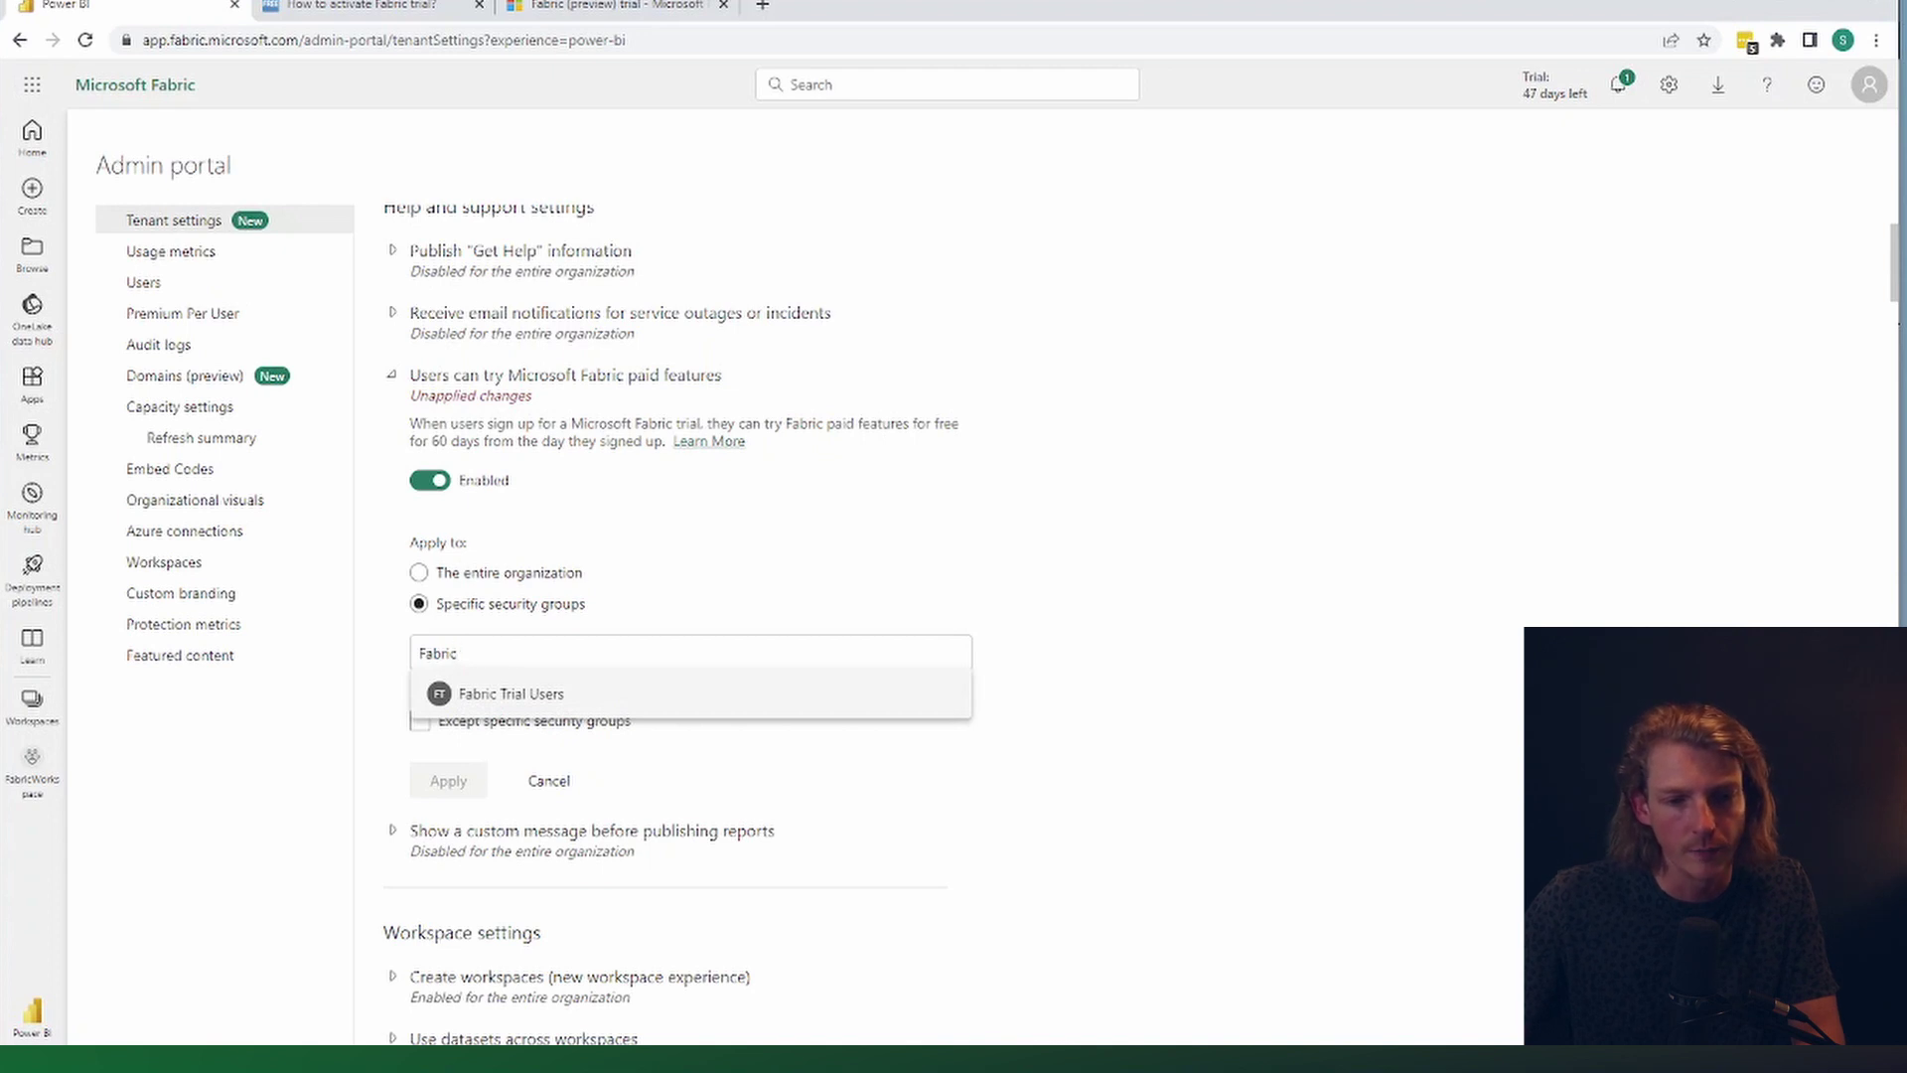
{"action": "left_click", "coordinate": [511, 694]}
{"action": "left_click", "coordinate": [448, 760]}
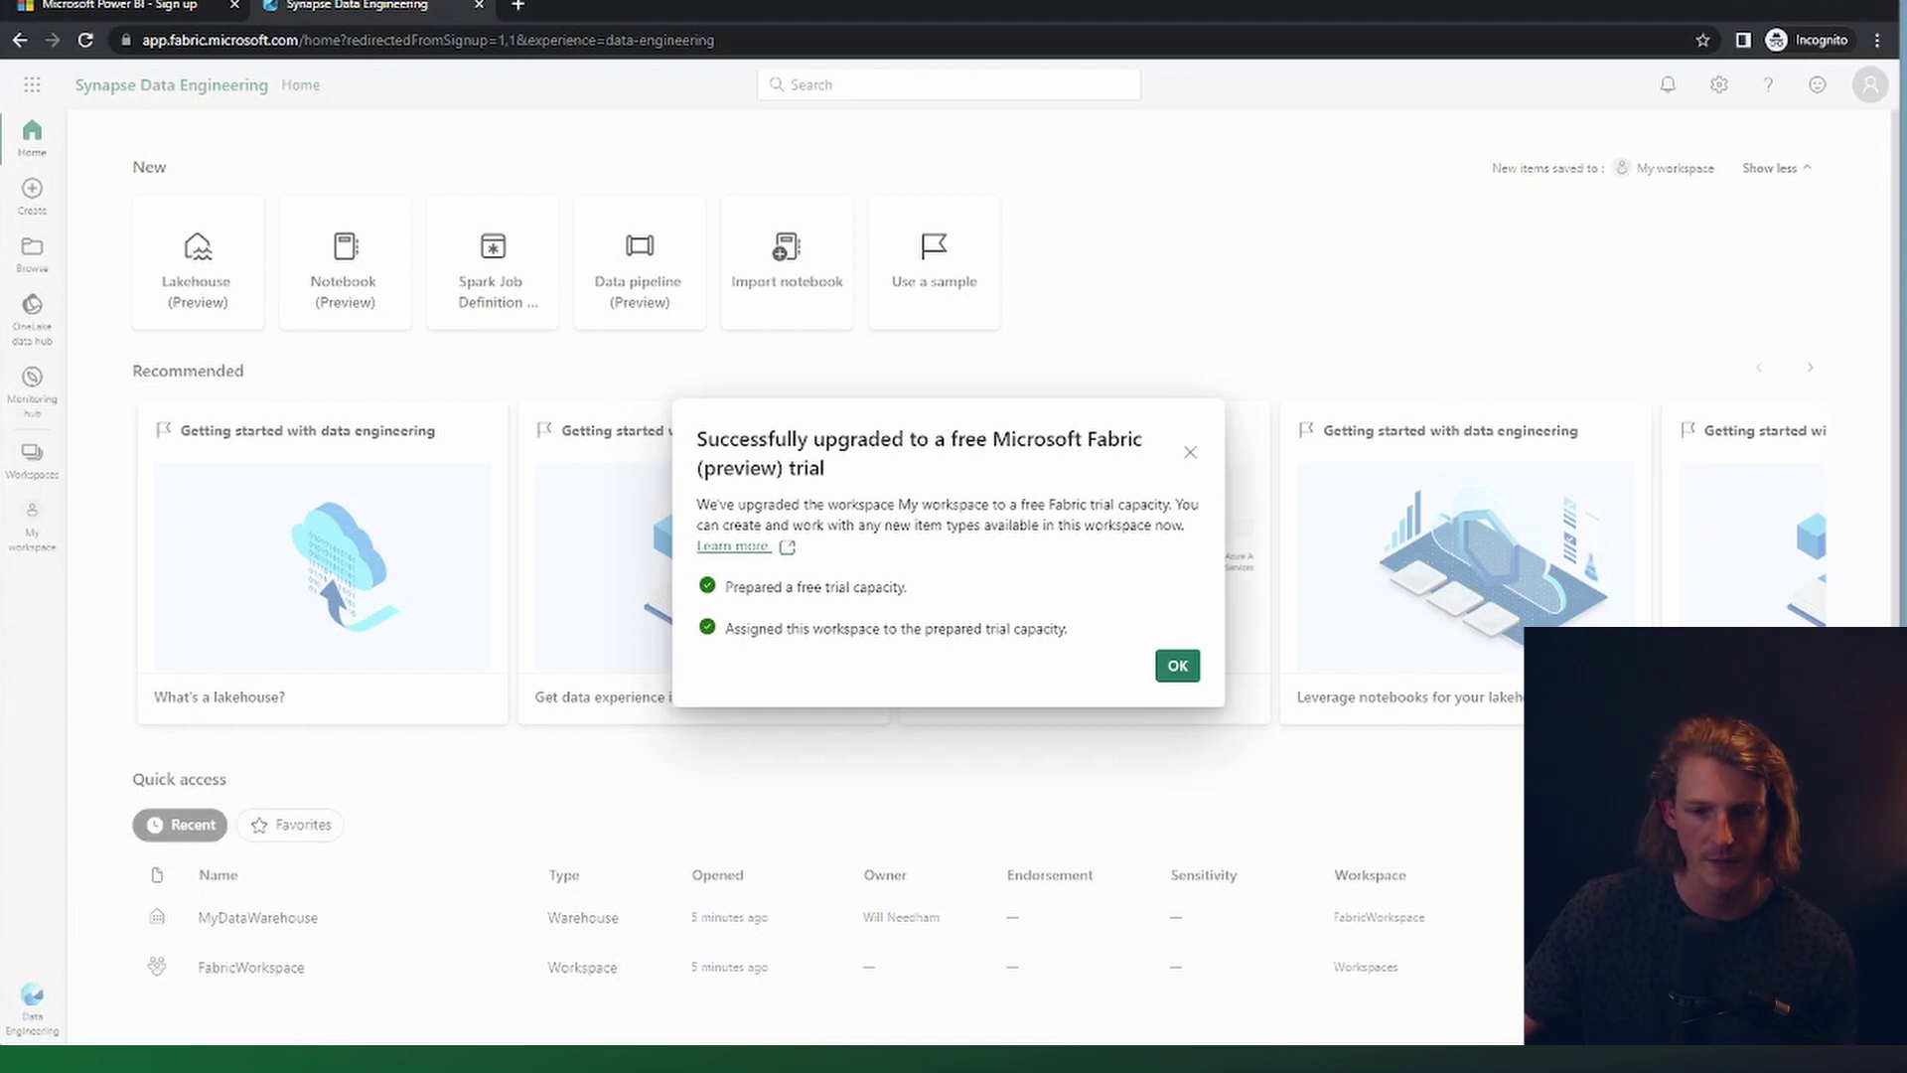
- Confirm the 'Successfully upgraded' message for My workspace's free Fabric trial
{"action": "key", "text": "Return"}
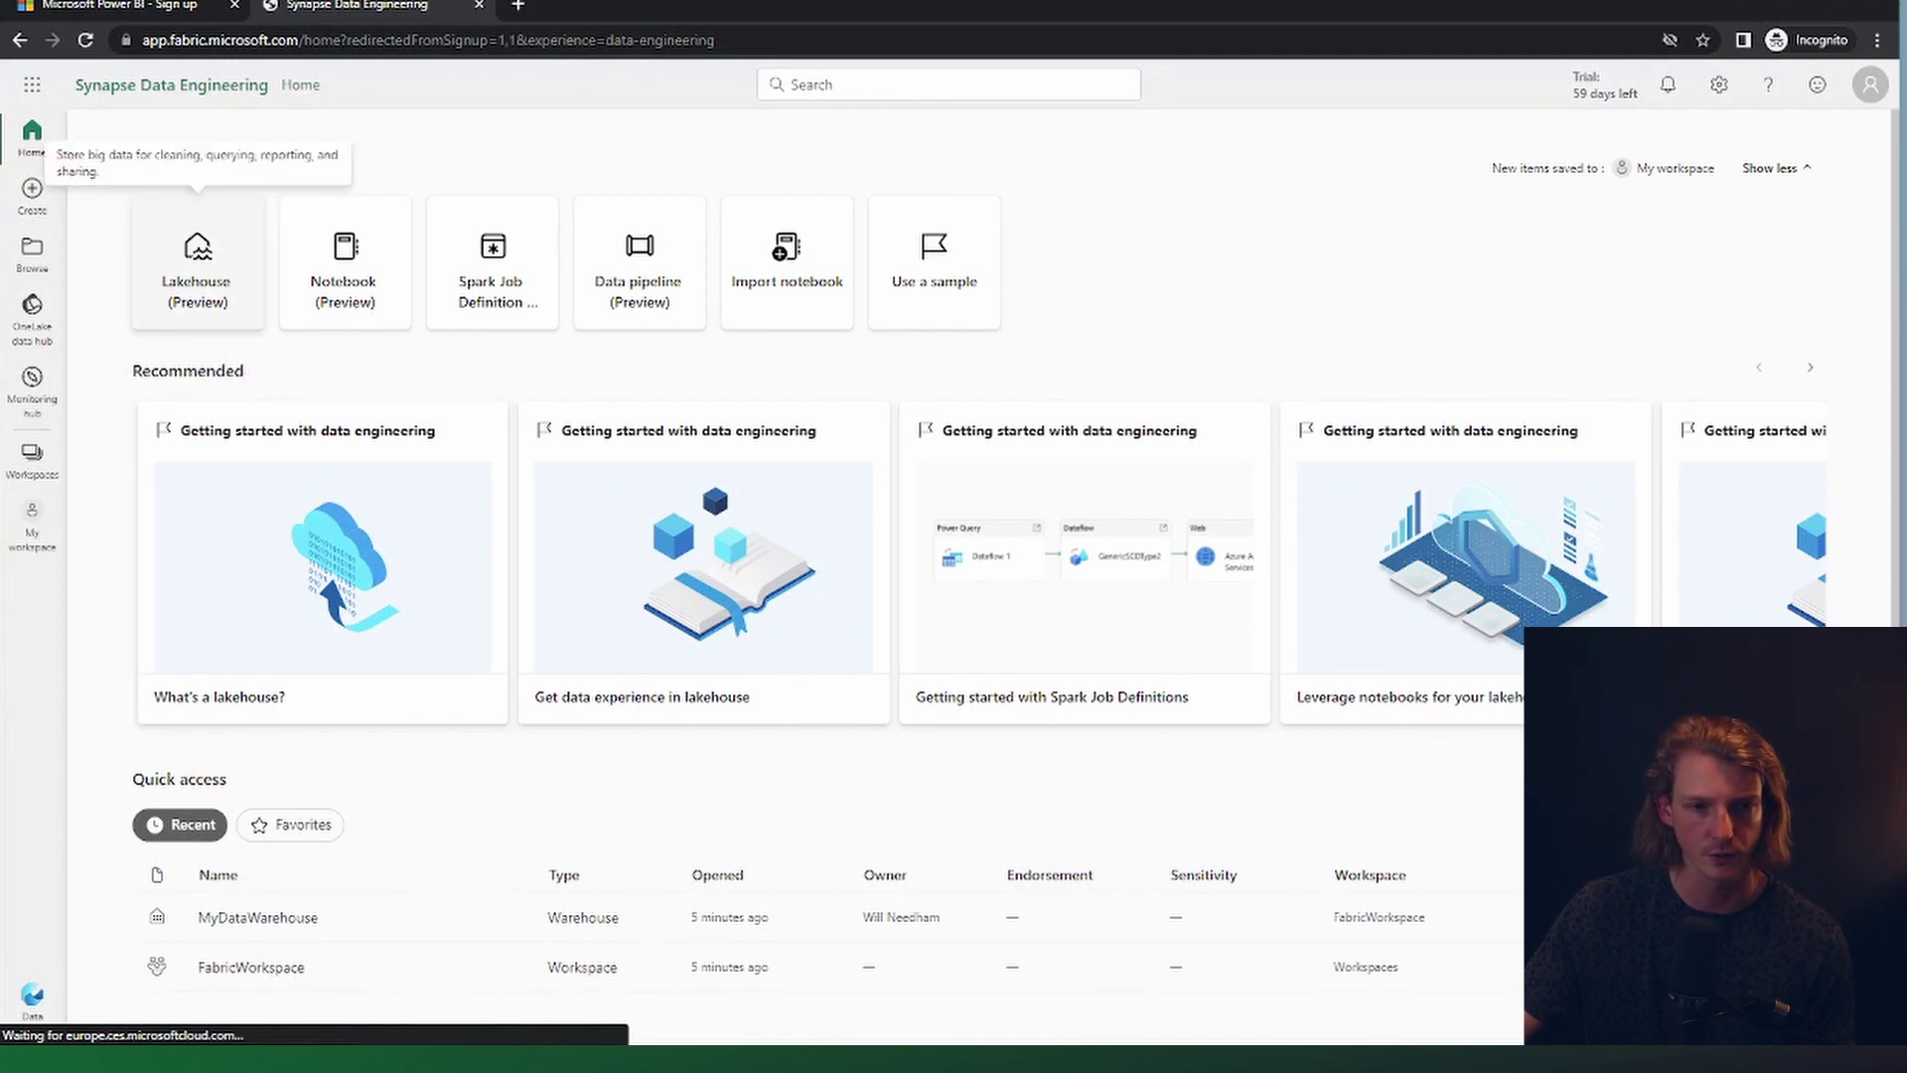
- Create a Lakehouse named MyTrialLakehouse
{"action": "left_click", "coordinate": [198, 264]}
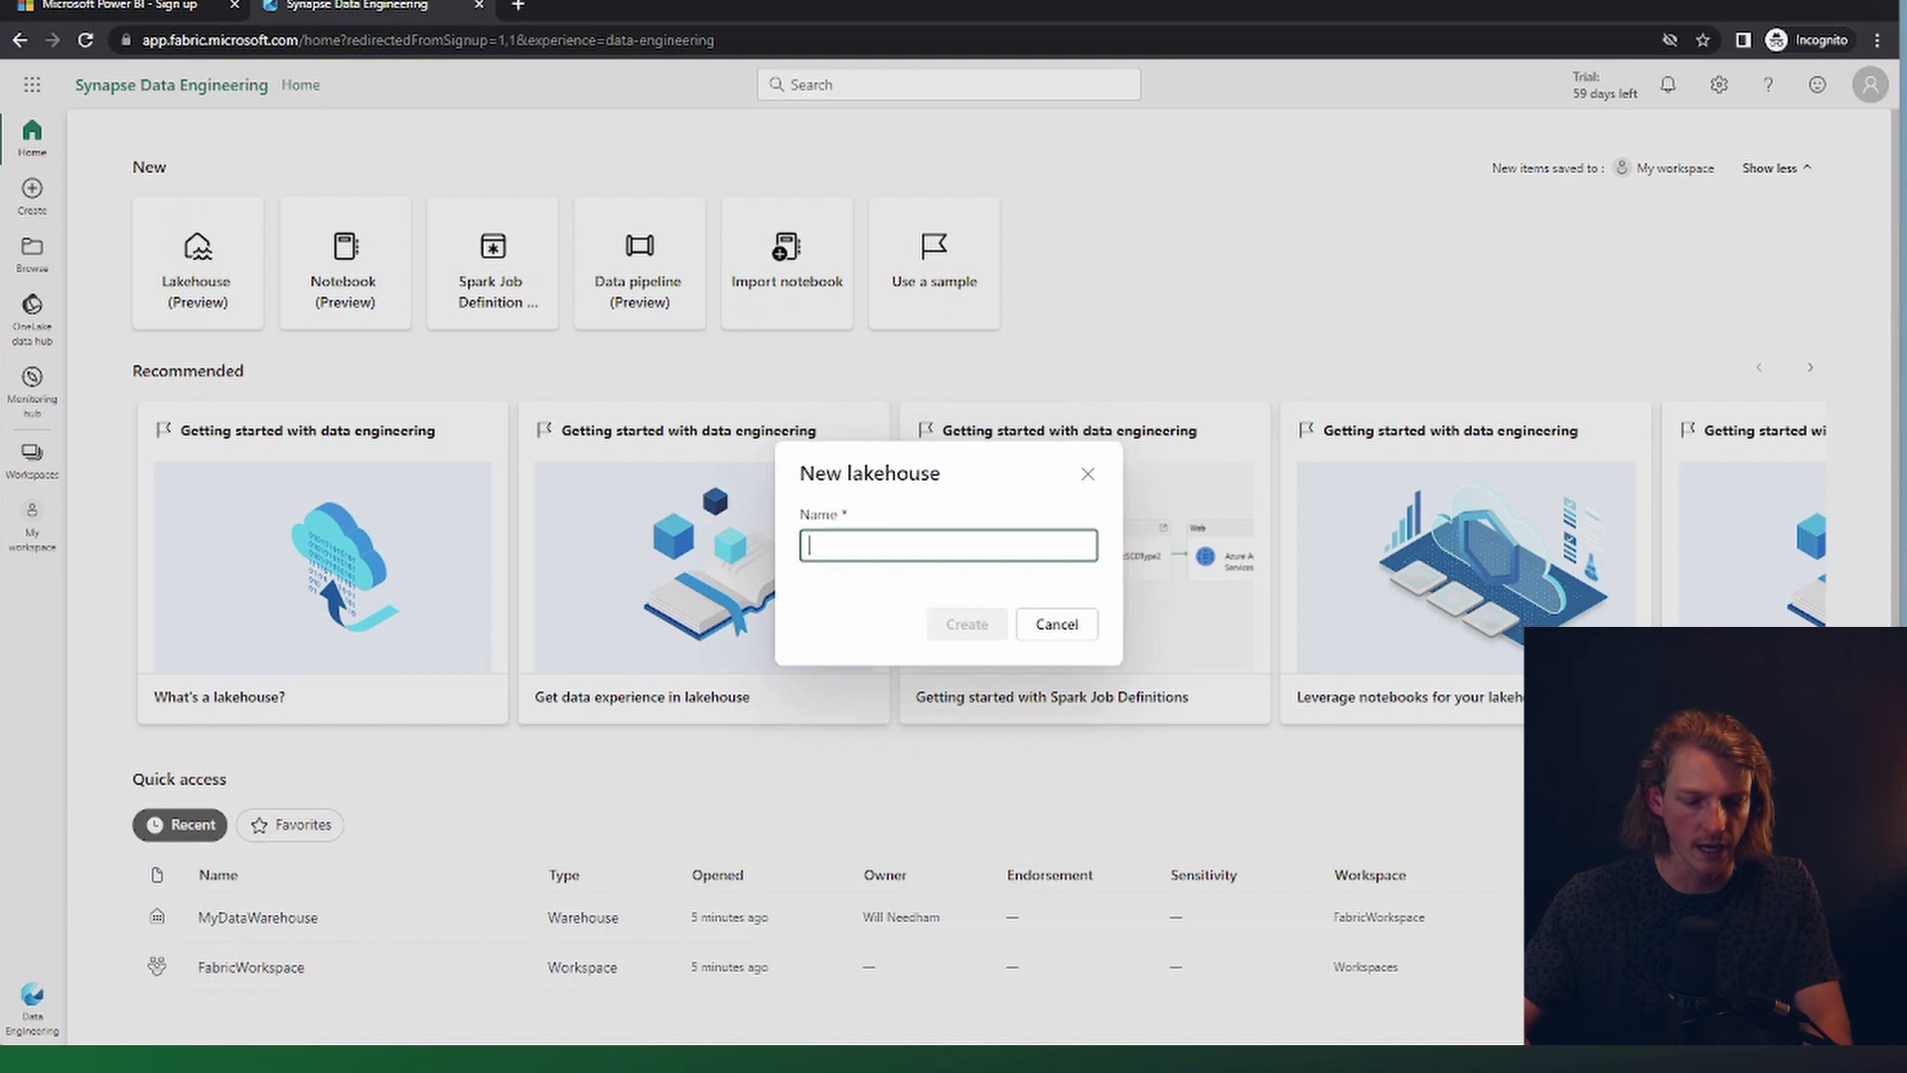
{"action": "type", "text": "M"}
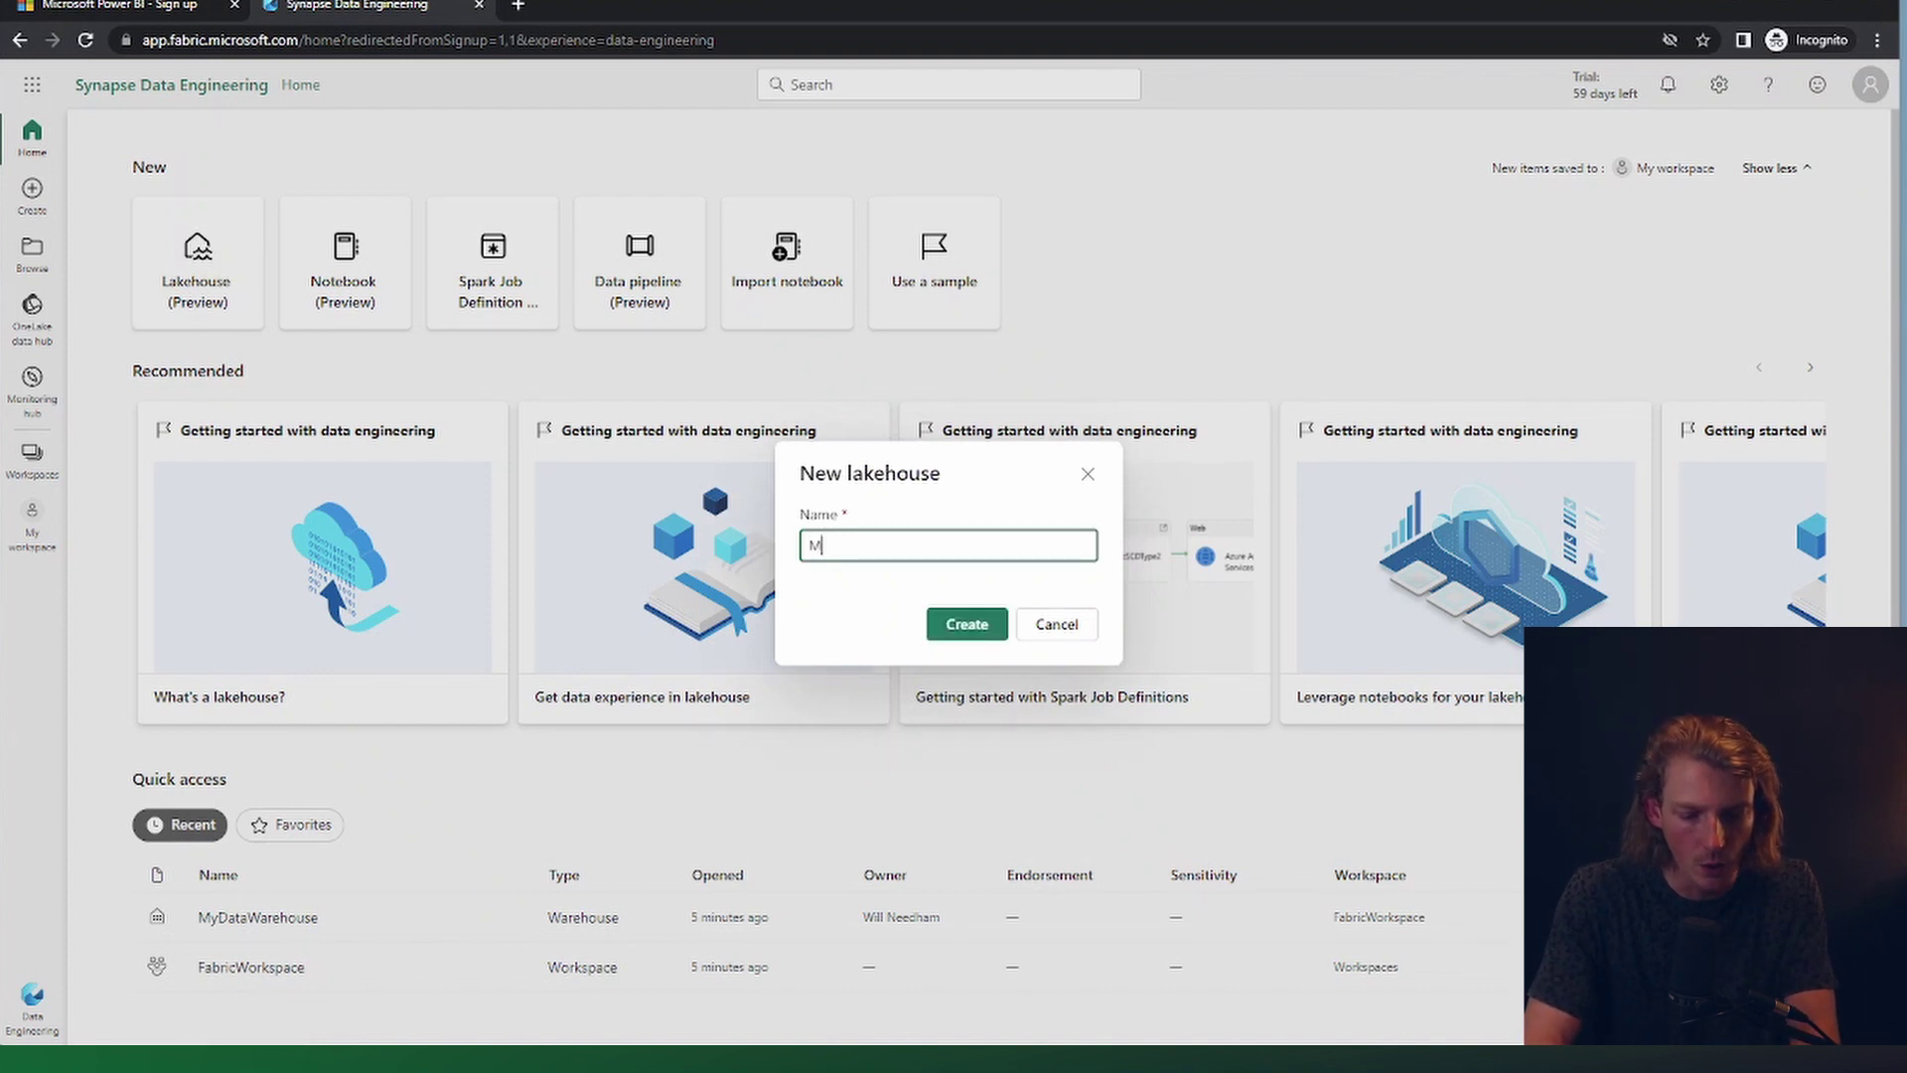
{"action": "type", "text": "yTrialLakehouse"}
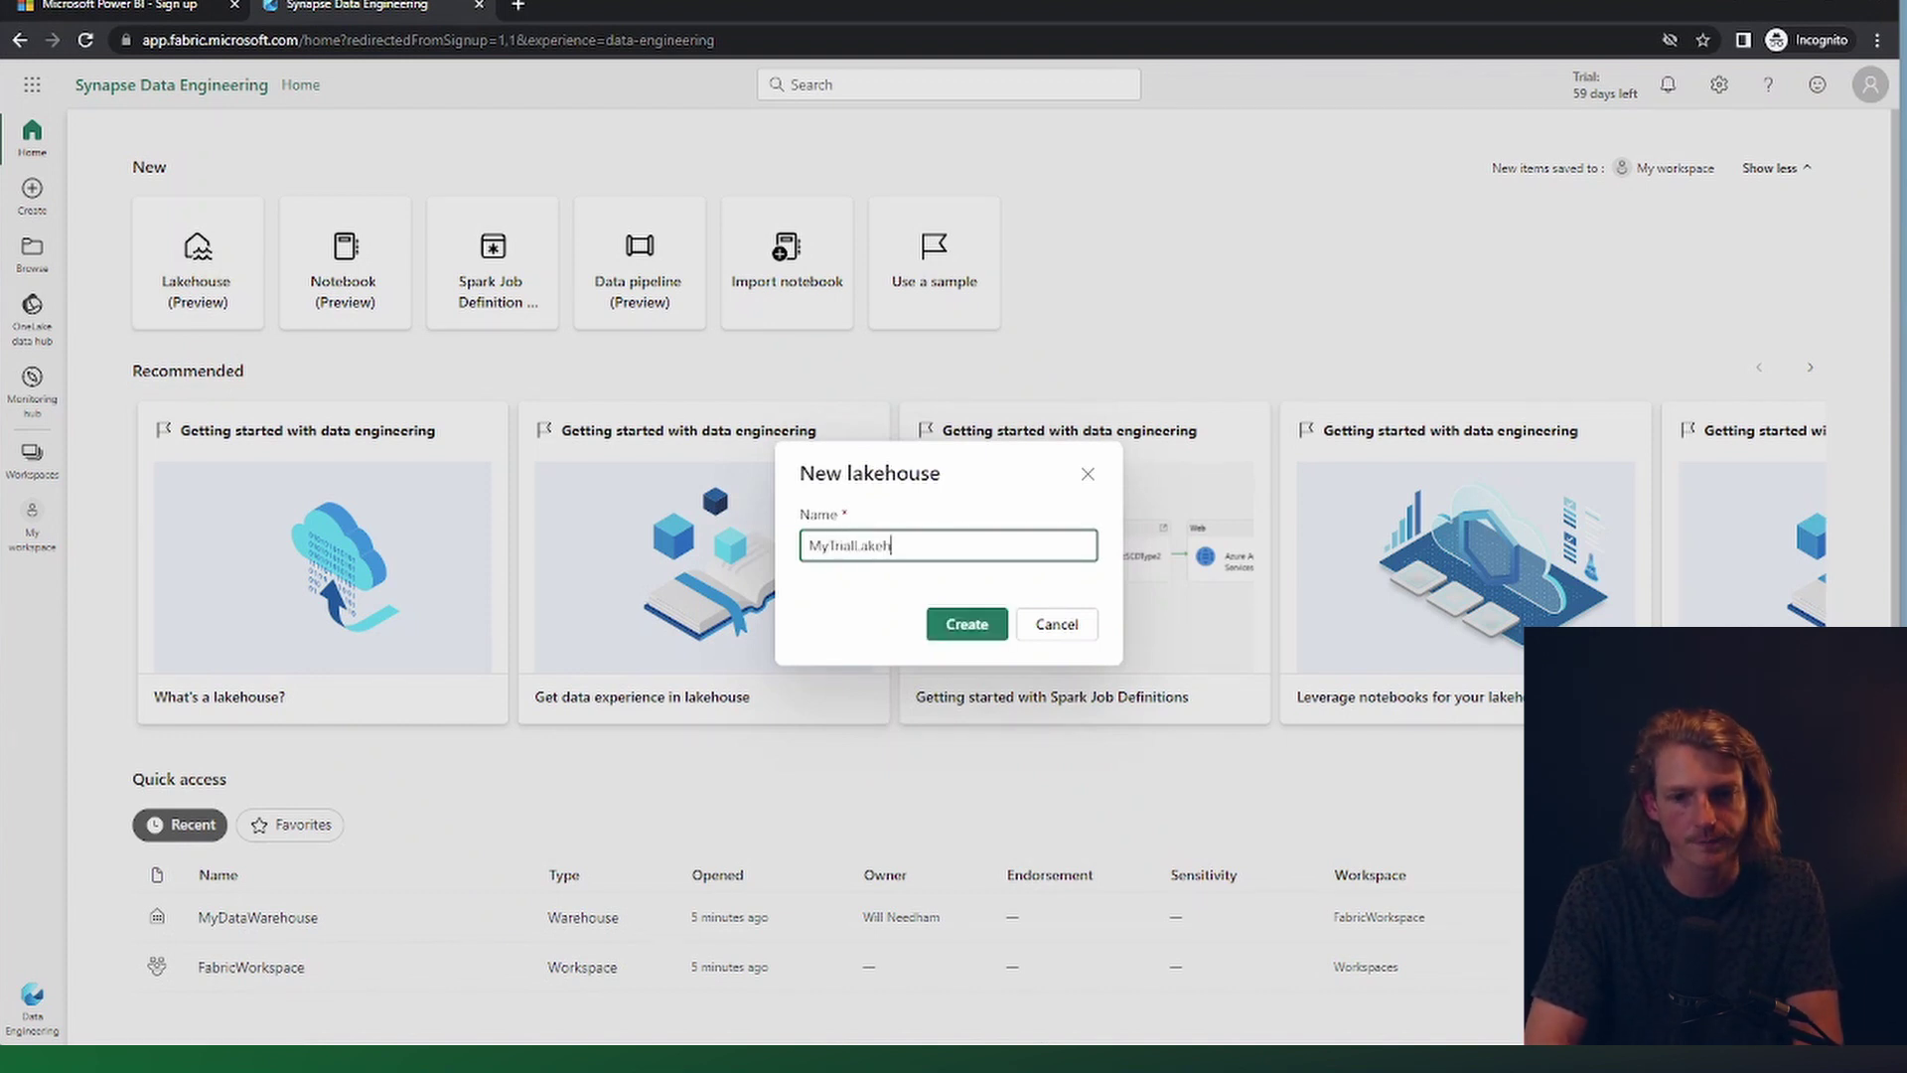
{"action": "key", "text": "Return"}
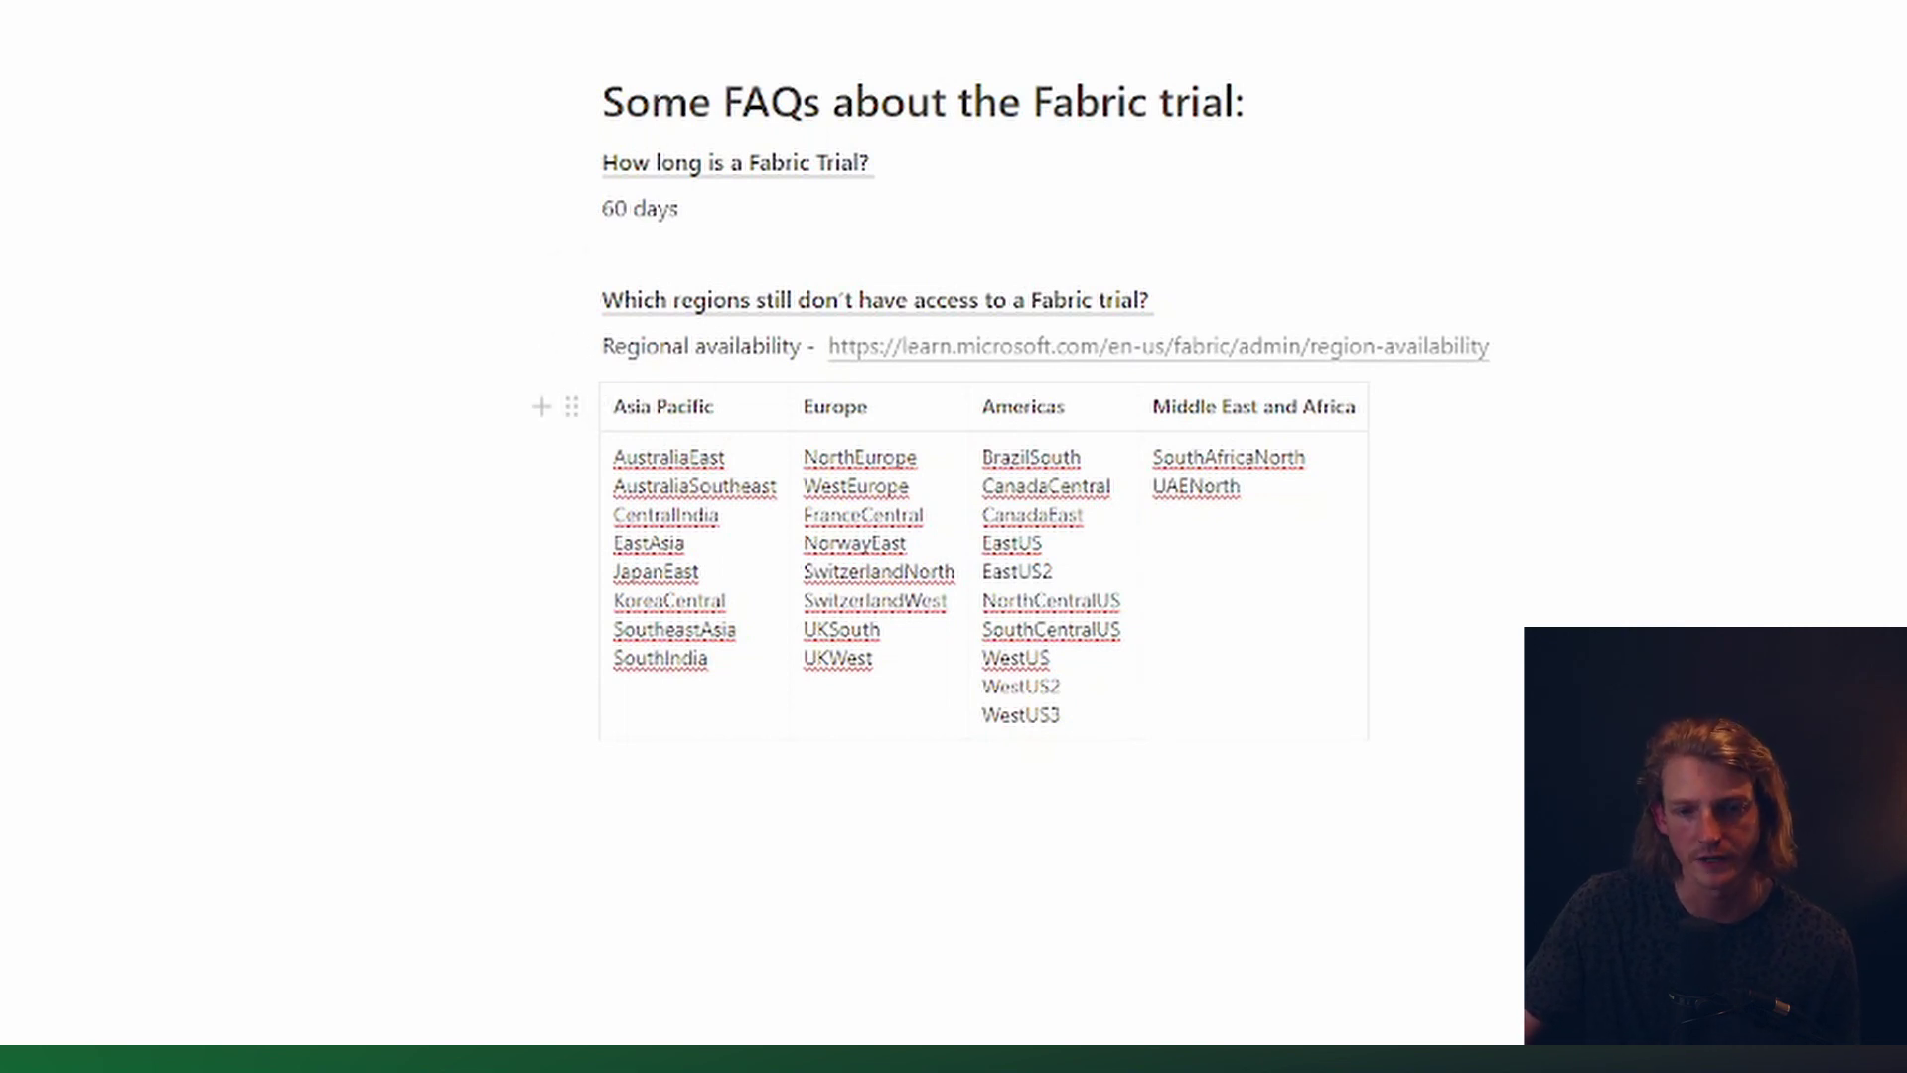
- Bring the 'How do I buy Fabric? How much does it cost' FAQ into view and click its answer's end
{"action": "key", "text": "Right"}
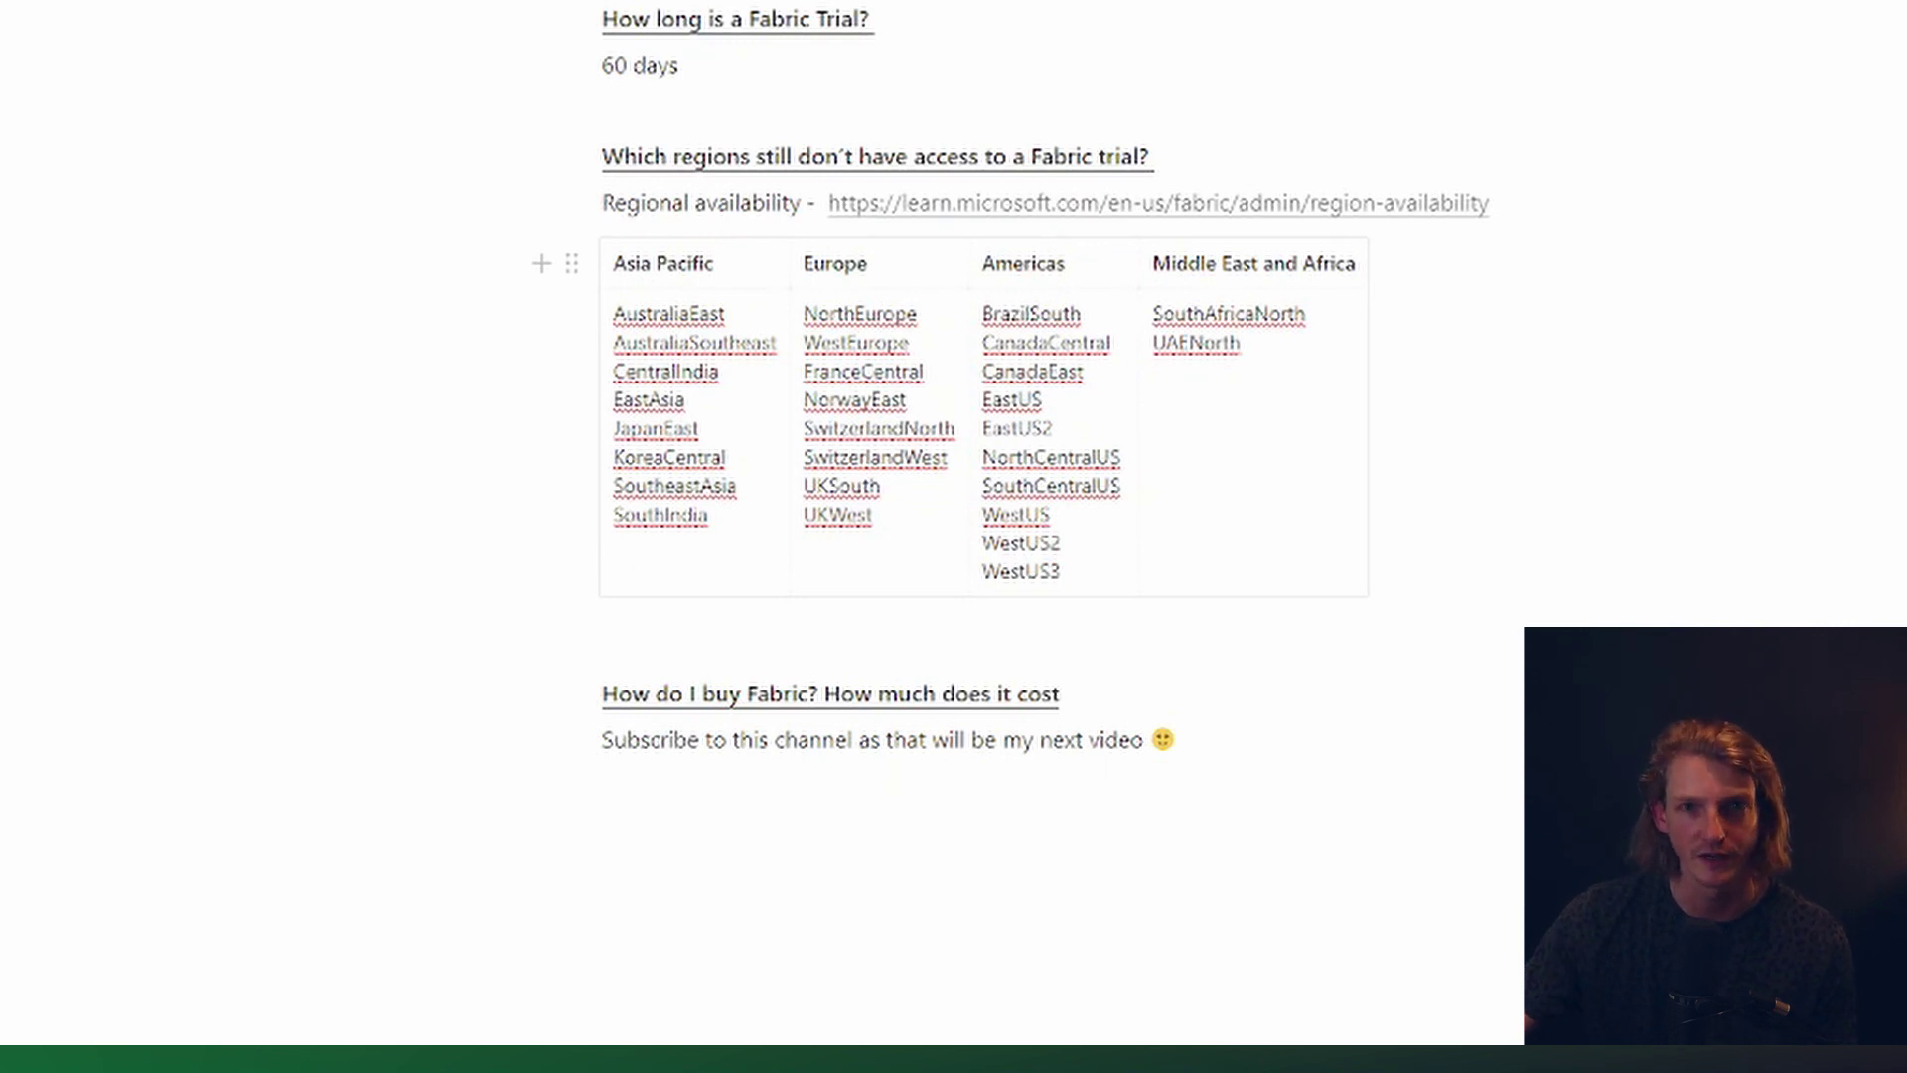
{"action": "left_click", "coordinate": [1176, 739]}
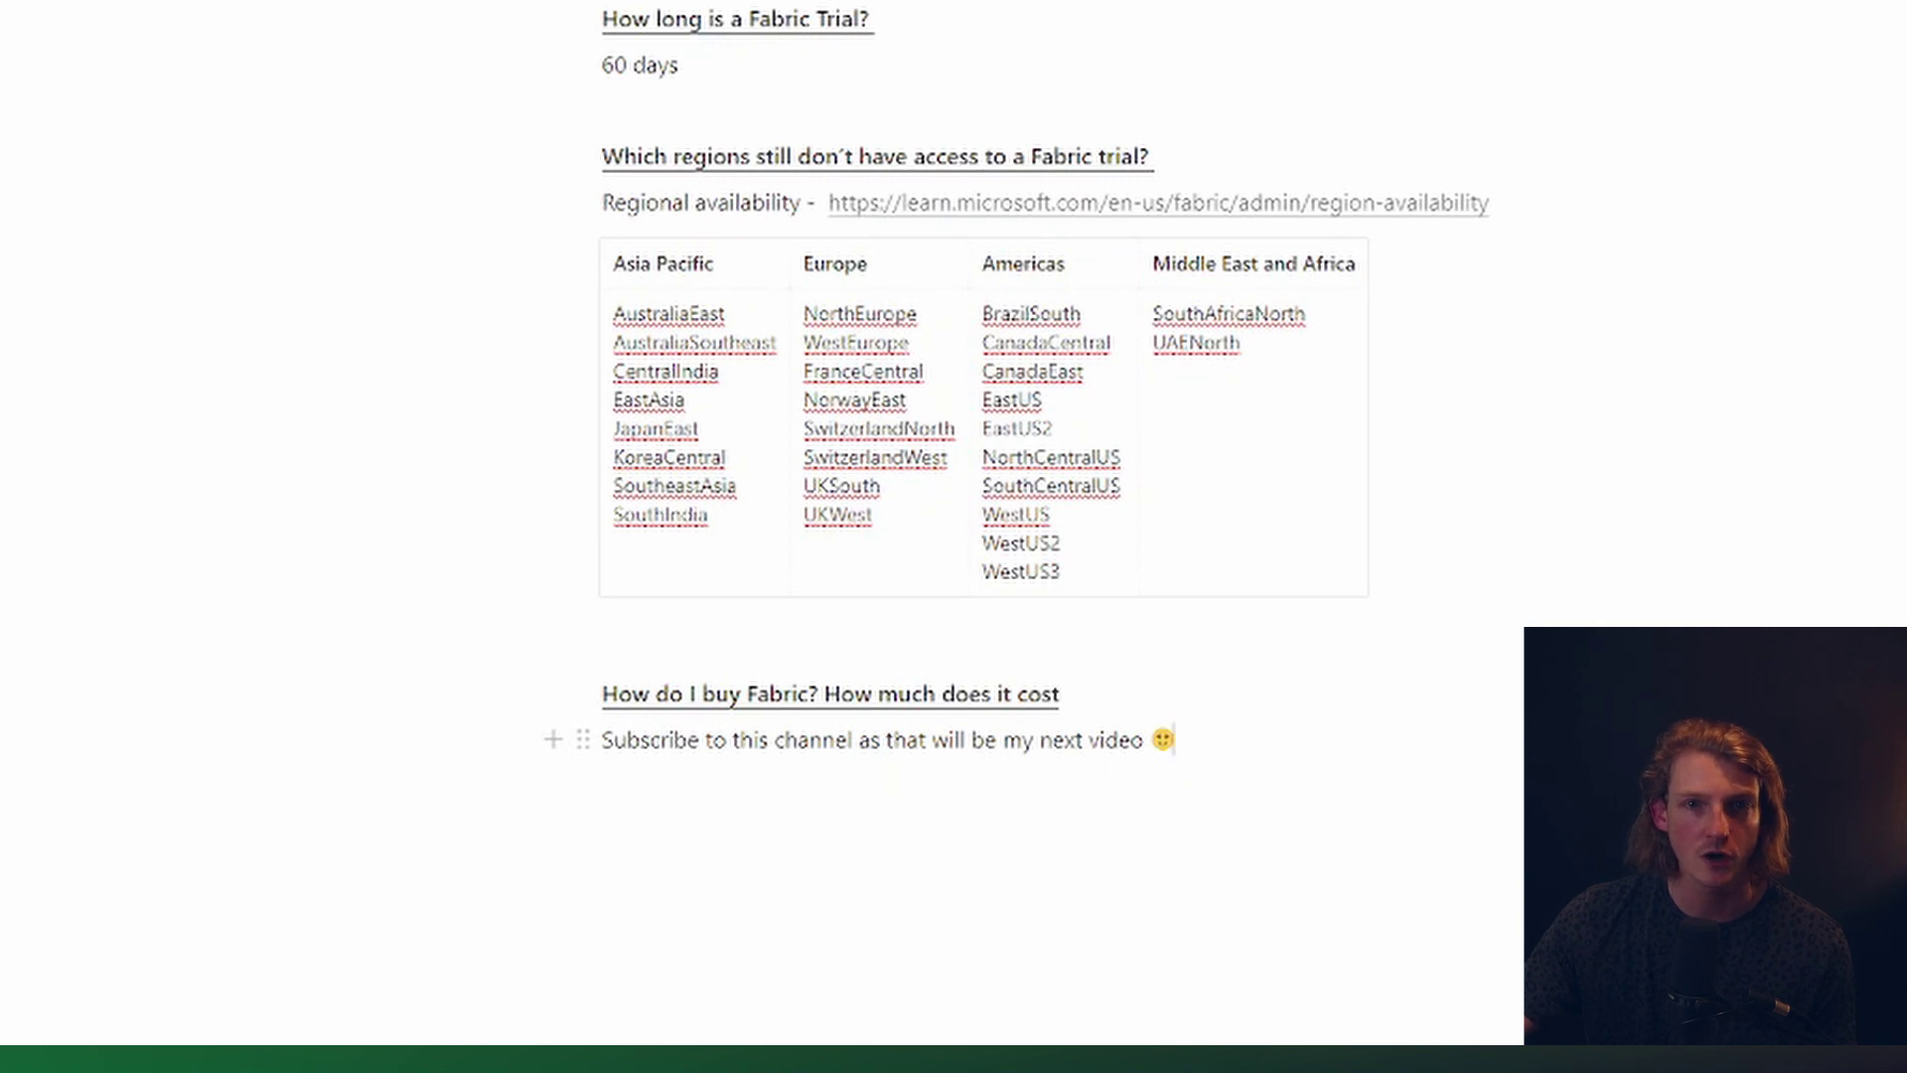